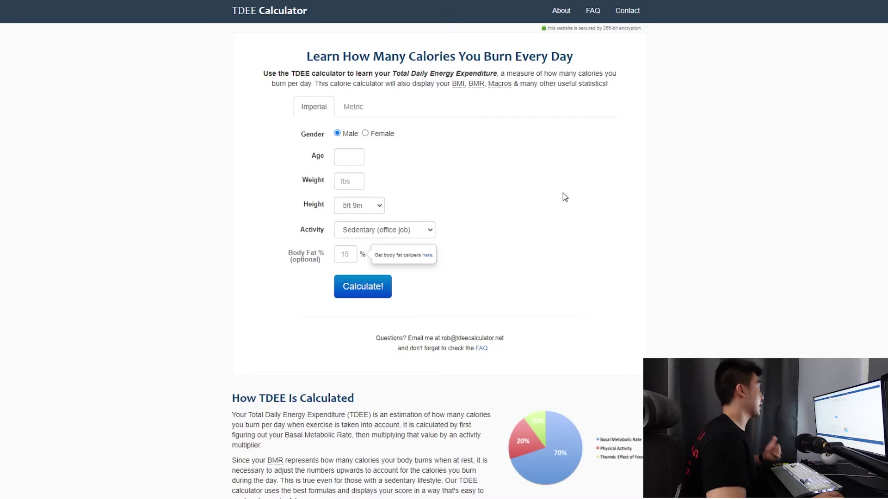
- Calculate TDEE for age 26, 170 lbs, 5ft 7in and Moderate Exercise (3-5 days/week)
{"action": "left_click", "coordinate": [356, 157]}
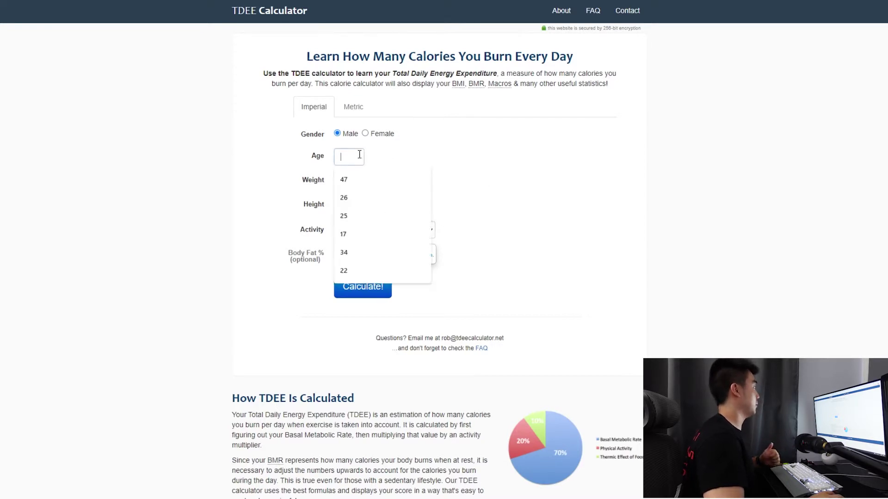
{"action": "type", "text": "26"}
{"action": "key", "text": "Tab"}
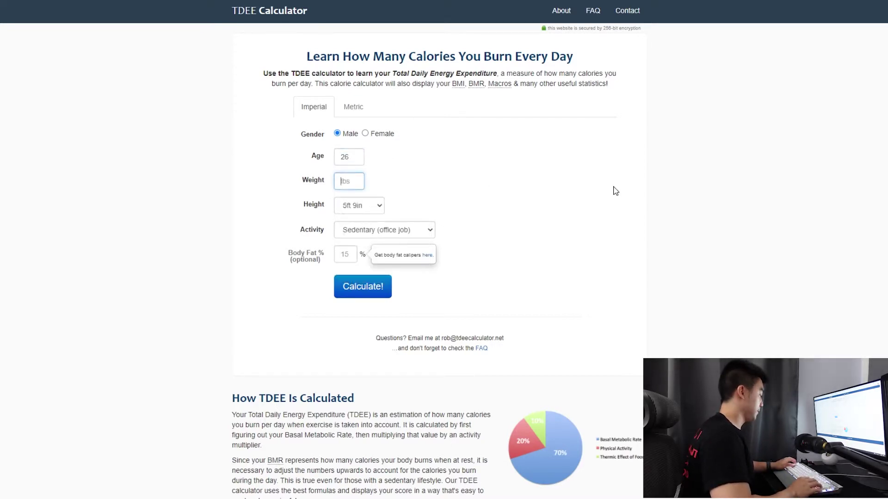
{"action": "type", "text": "170"}
{"action": "key", "text": "Tab"}
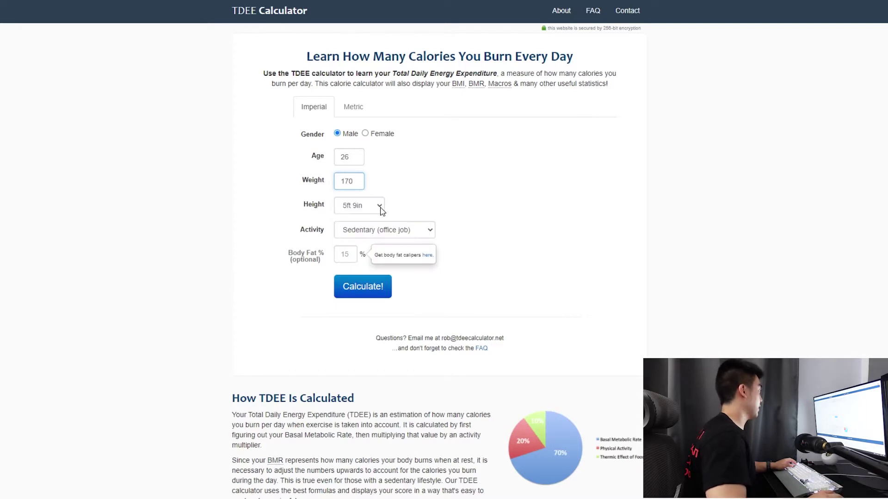
{"action": "left_click", "coordinate": [374, 209]}
{"action": "left_click", "coordinate": [363, 327]}
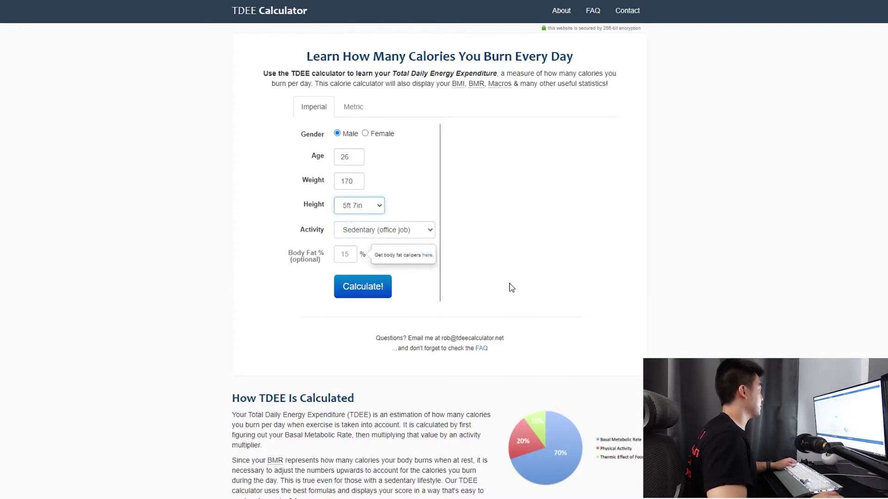
{"action": "left_click", "coordinate": [415, 235]}
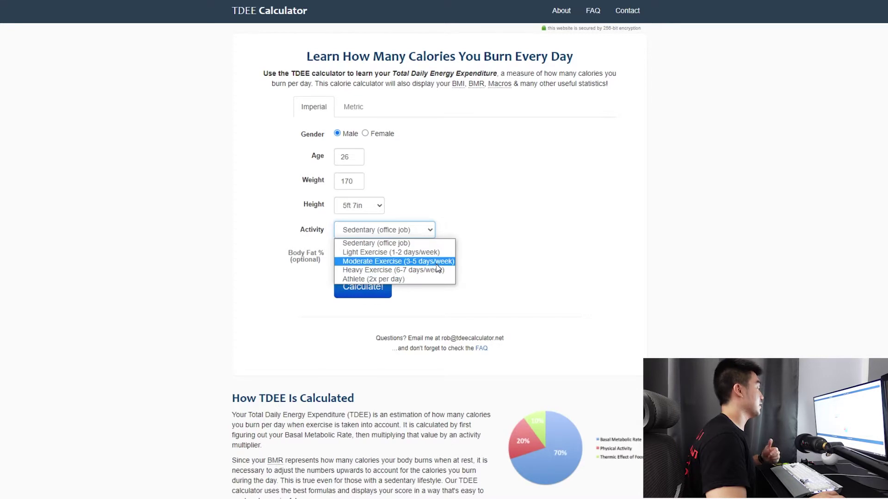
{"action": "left_click", "coordinate": [437, 264]}
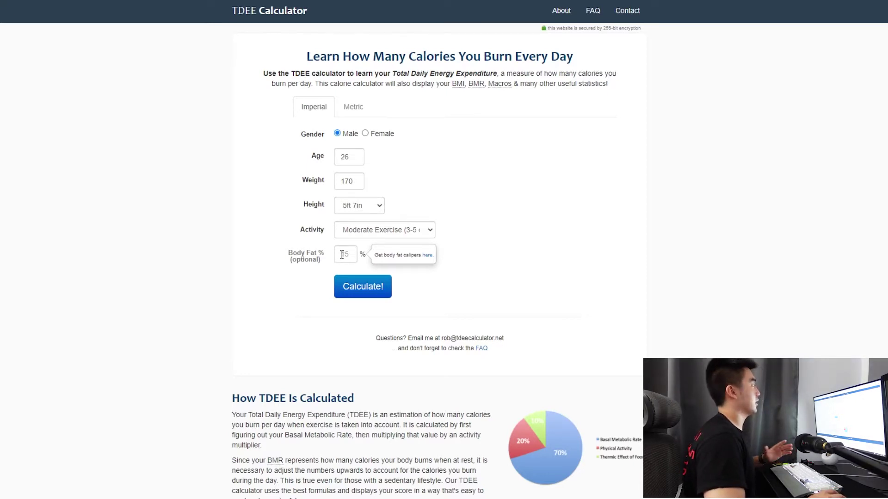
{"action": "left_click", "coordinate": [370, 293]}
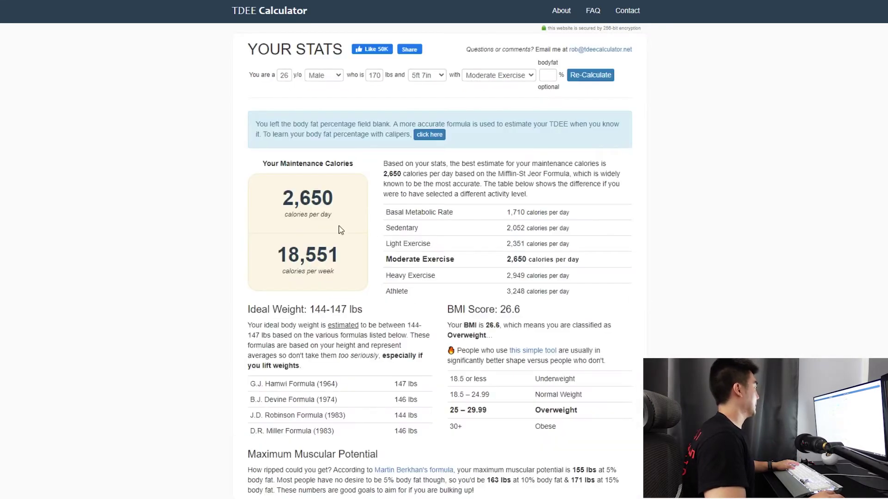
- Select the 2,650 maintenance figure and compare the Cutting and Bulking macronutrient figures
{"action": "left_click_drag", "start_coordinate": [281, 206], "coordinate": [342, 206]}
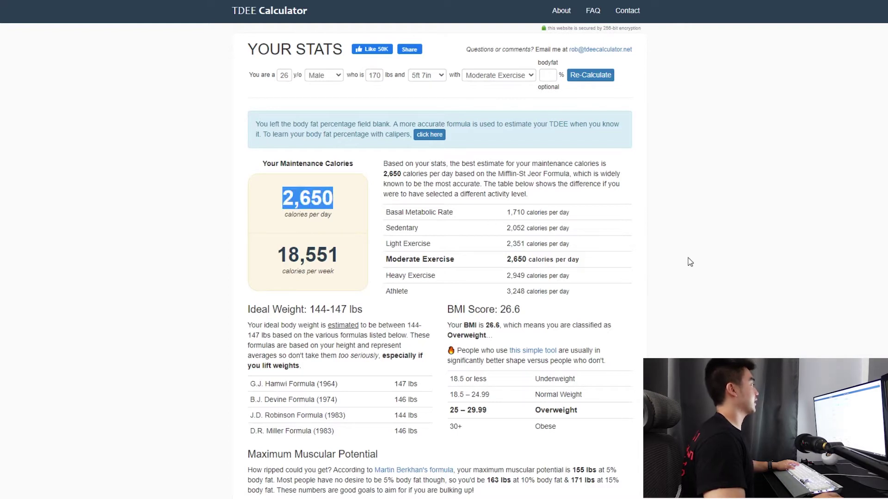
{"action": "left_click", "coordinate": [277, 198]}
{"action": "left_click_drag", "start_coordinate": [277, 198], "coordinate": [343, 203]}
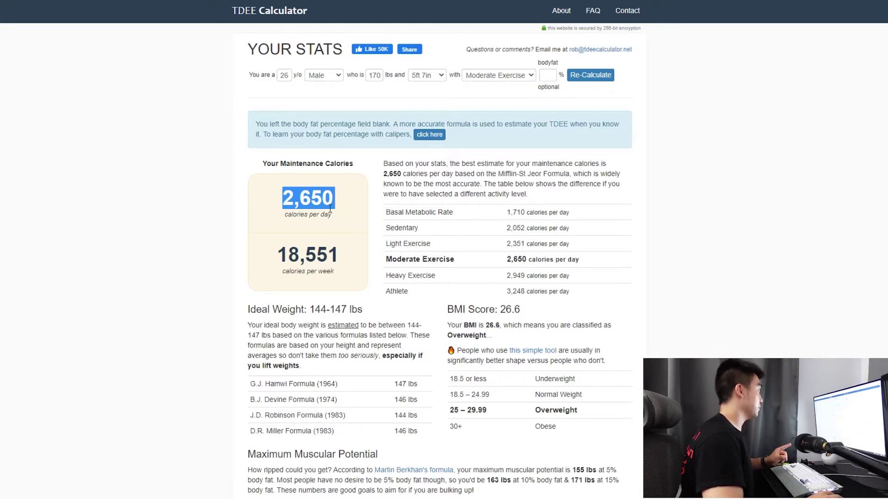
{"action": "scroll", "coordinate": [446, 328], "scroll_direction": "down", "scroll_amount": 5}
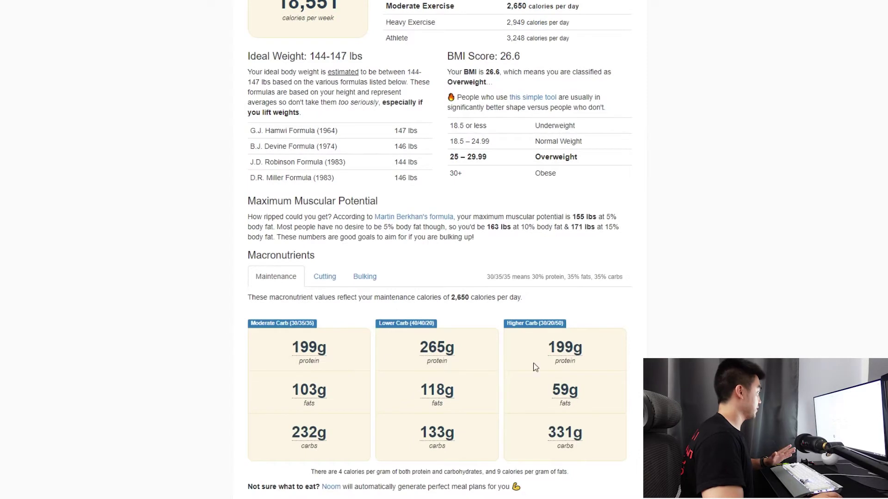
{"action": "left_click", "coordinate": [332, 285]}
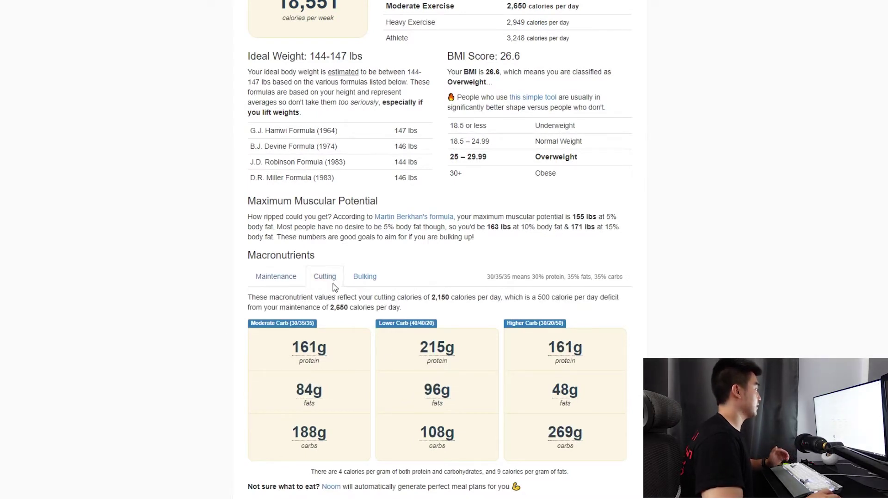
{"action": "left_click", "coordinate": [366, 278]}
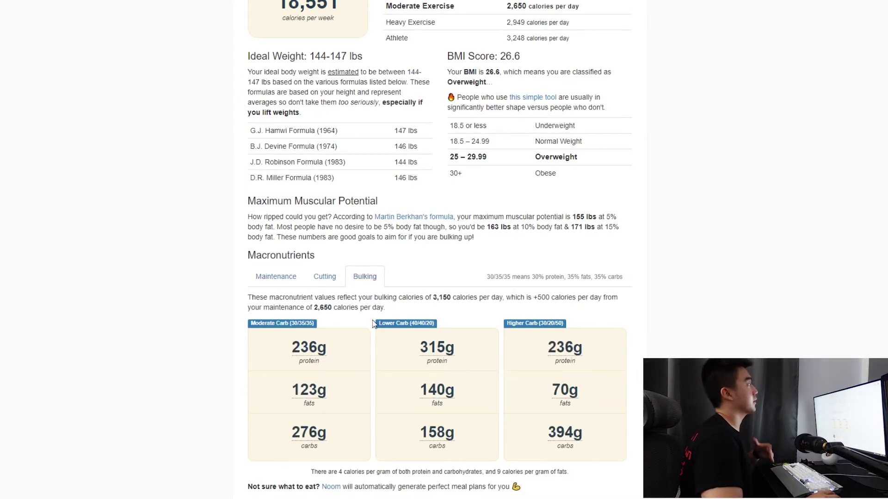
- Reselect the 2,650 maintenance calories figure and return to the WordPad notes
{"action": "scroll", "coordinate": [550, 387], "scroll_direction": "up", "scroll_amount": 3}
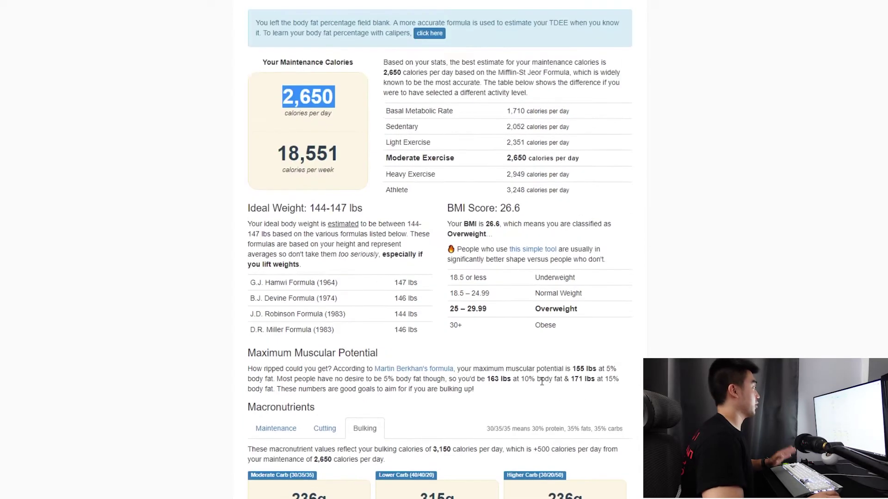
{"action": "scroll", "coordinate": [530, 393], "scroll_direction": "up", "scroll_amount": 2}
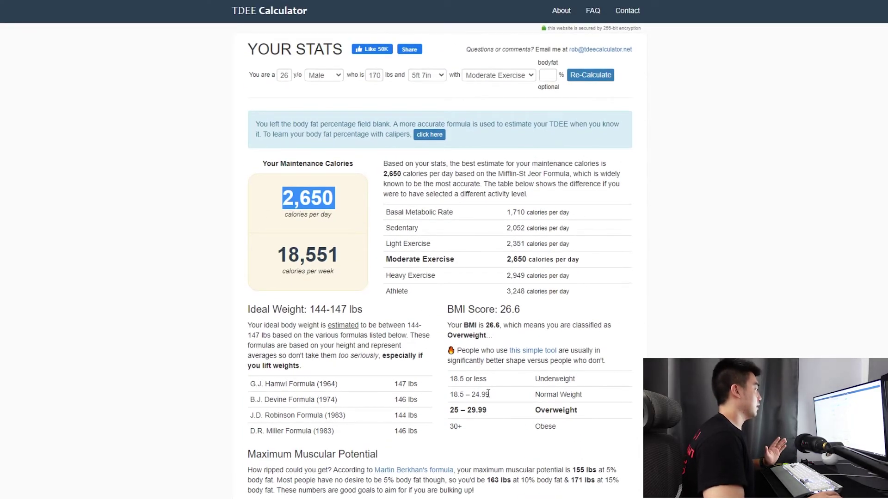
{"action": "left_click", "coordinate": [326, 205]}
{"action": "left_click_drag", "start_coordinate": [277, 201], "coordinate": [333, 203]}
{"action": "left_click", "coordinate": [337, 203]}
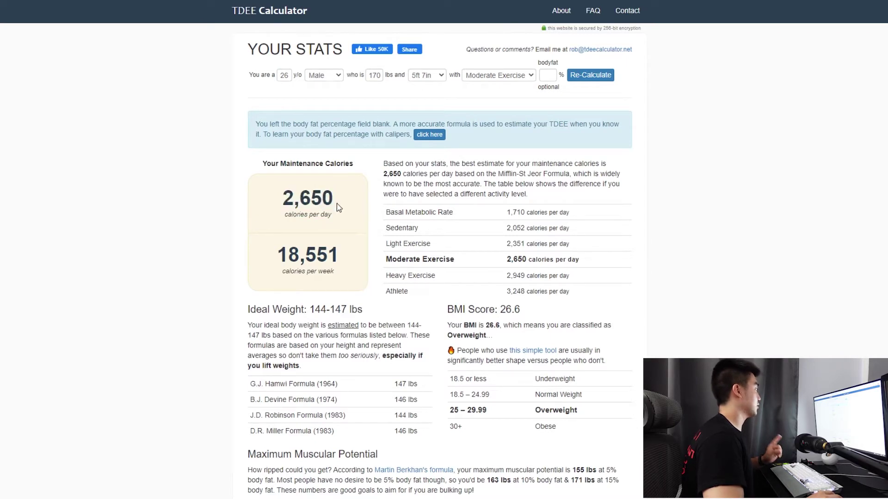
{"action": "double_click", "coordinate": [301, 206]}
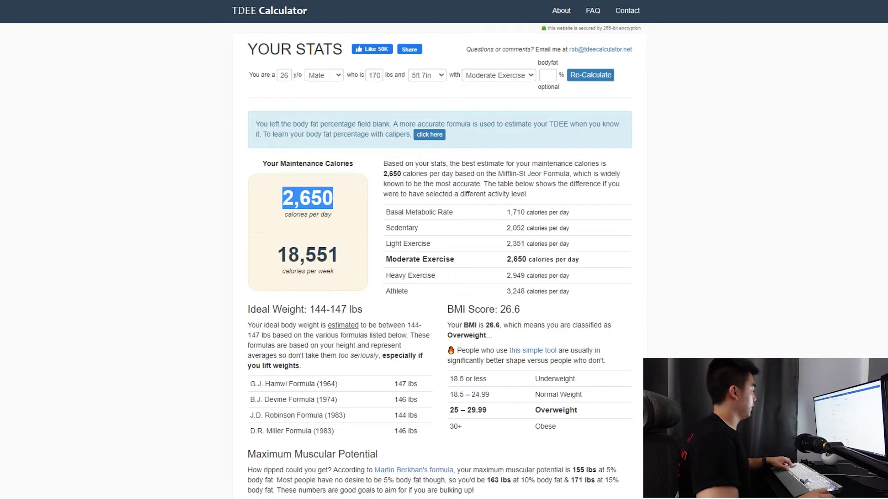
{"action": "key", "text": "alt+Tab"}
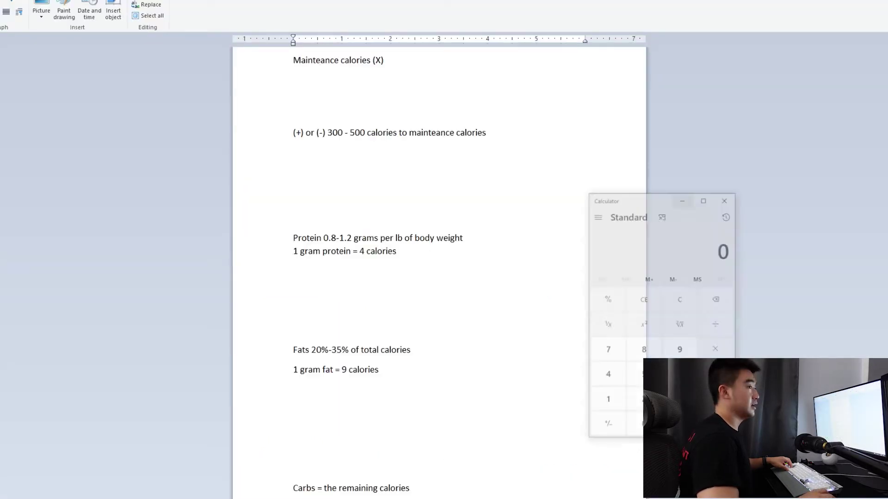
- Note '2,650 calories to maintain body weight' and begin the deficit line '2,650 - 500 ='
{"action": "key", "text": "alt+Tab"}
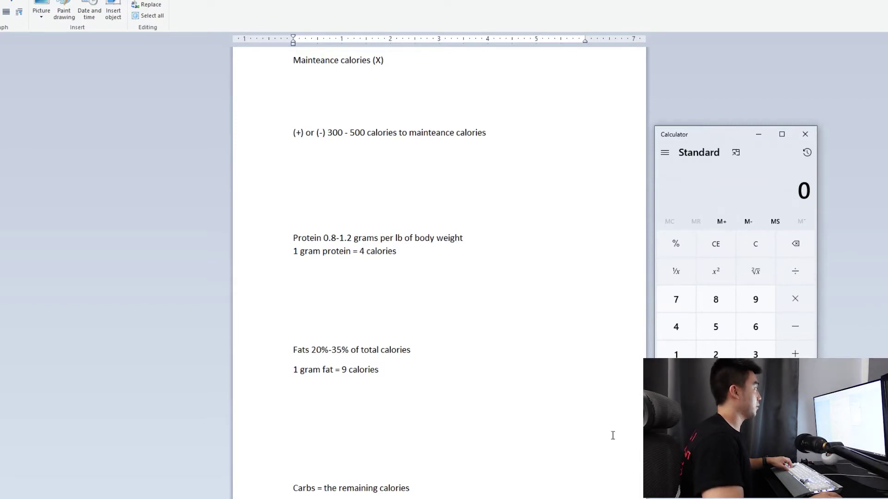
{"action": "left_click", "coordinate": [336, 95]}
{"action": "type", "text": "2,650"}
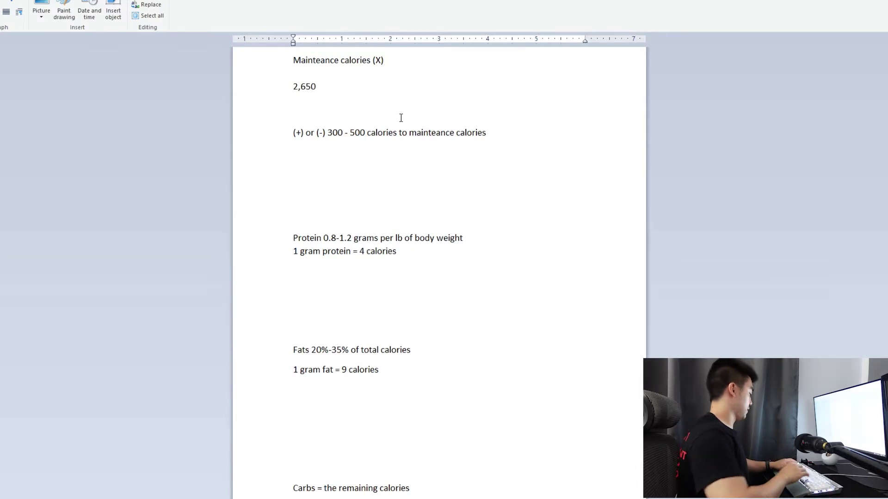
{"action": "type", "text": " calories to main"}
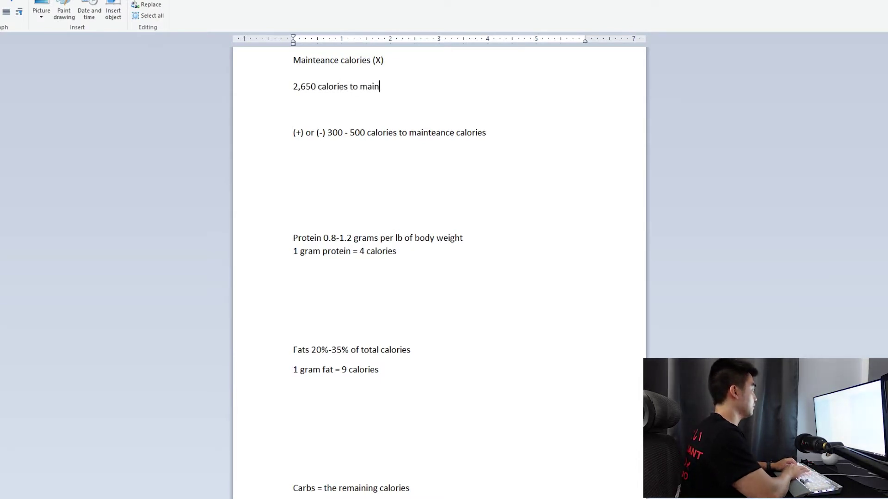
{"action": "type", "text": "tain body weight"}
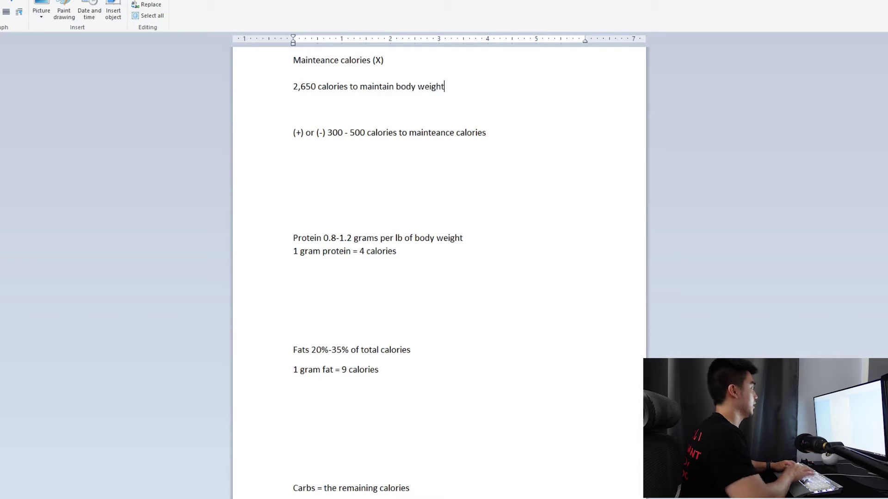
{"action": "left_click", "coordinate": [330, 178]}
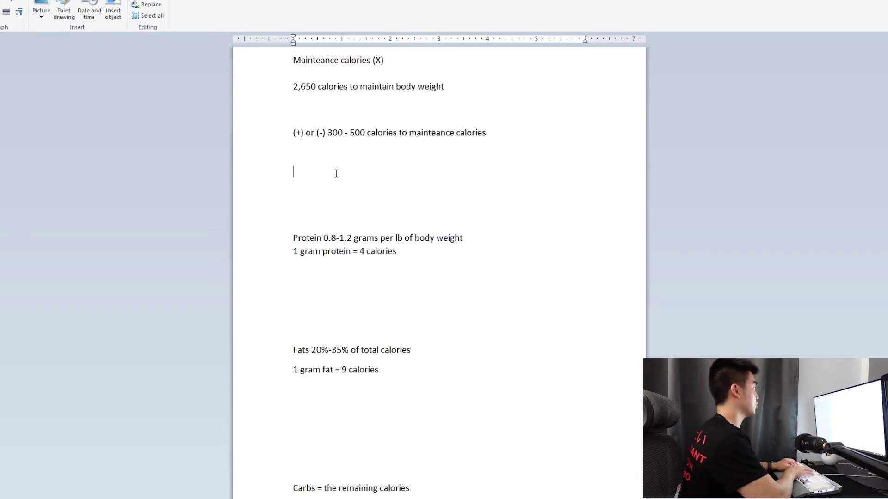
{"action": "type", "text": "2,650 - 500 = 21,"}
- Complete the line as '2,650 - 500 = 2,150 calories' and highlight the result red
{"action": "key", "text": "BackSpace"}
{"action": "key", "text": "BackSpace"}
{"action": "type", "text": ","}
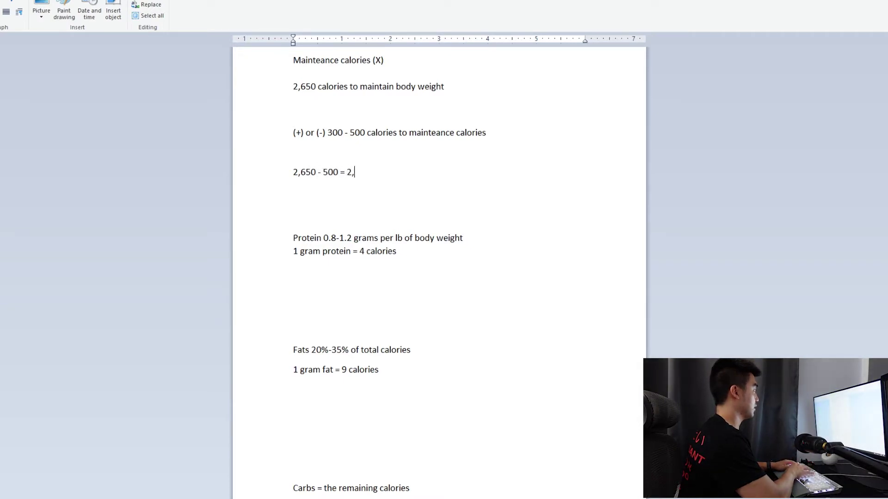
{"action": "type", "text": "150 calories"}
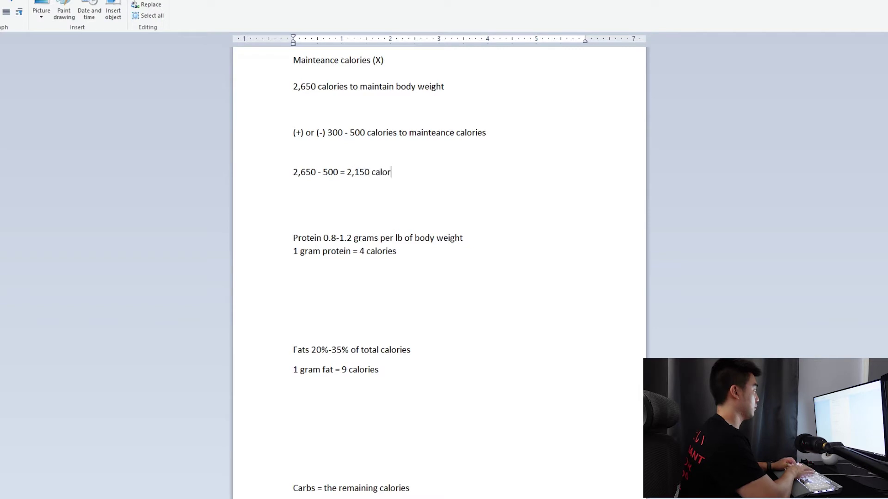
{"action": "key", "text": "shift+Left"}
{"action": "key", "text": "shift+Left"}
{"action": "key", "text": "shift+Left"}
{"action": "key", "text": "shift+Left"}
{"action": "key", "text": "shift+Left"}
{"action": "key", "text": "shift+Left"}
{"action": "key", "text": "shift+Left"}
{"action": "key", "text": "shift+Left"}
{"action": "key", "text": "shift+Left"}
{"action": "key", "text": "shift+Left"}
{"action": "key", "text": "shift+Left"}
{"action": "key", "text": "shift+Left"}
{"action": "key", "text": "shift+Left"}
{"action": "key", "text": "shift+Left"}
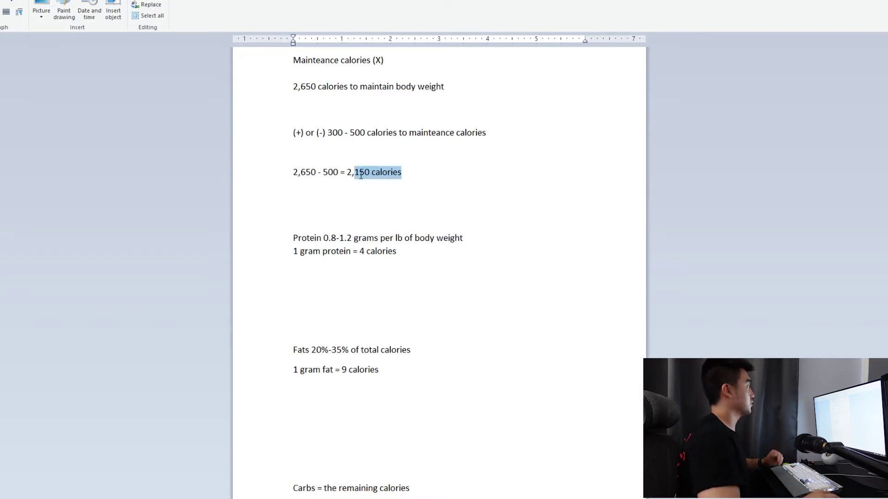
{"action": "left_click", "coordinate": [1, 16]}
{"action": "left_click", "coordinate": [1, 37]}
- Remove the extra blank lines above and around the Protein notes
{"action": "left_click", "coordinate": [422, 182]}
{"action": "left_click", "coordinate": [315, 221]}
{"action": "key", "text": "BackSpace"}
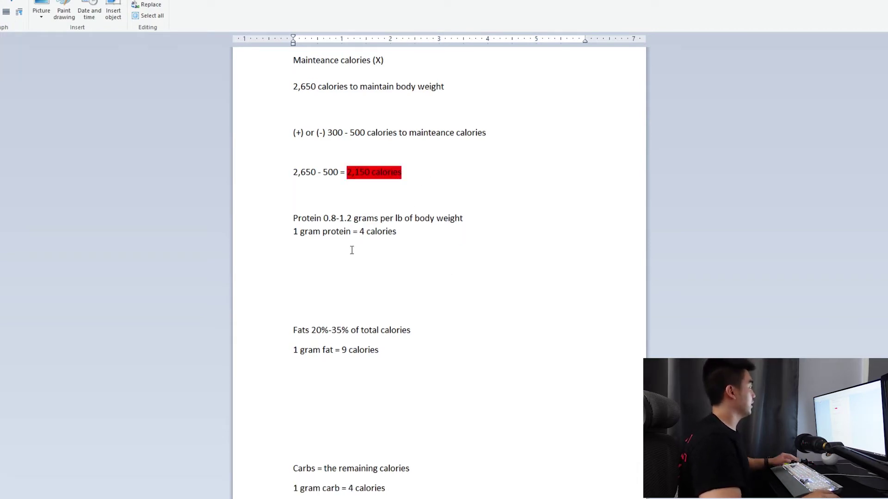
{"action": "left_click", "coordinate": [336, 254]}
{"action": "key", "text": "Return"}
{"action": "key", "text": "BackSpace"}
{"action": "left_click", "coordinate": [316, 269]}
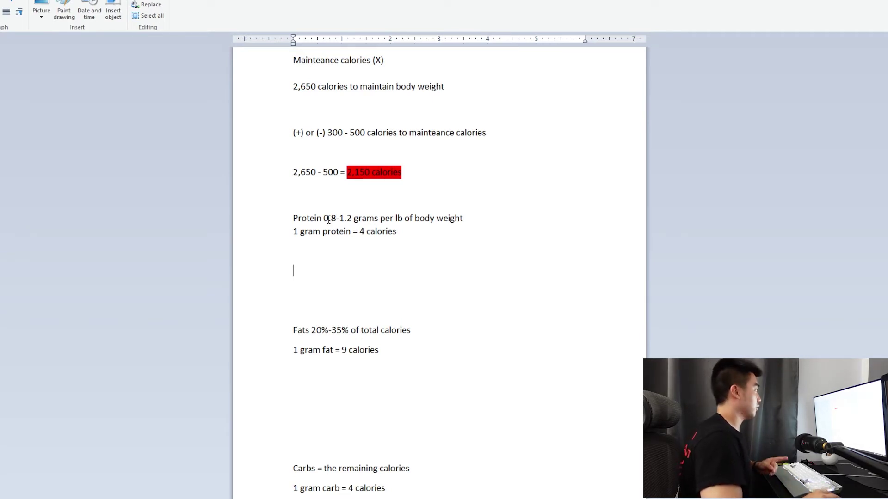
{"action": "left_click", "coordinate": [351, 228]}
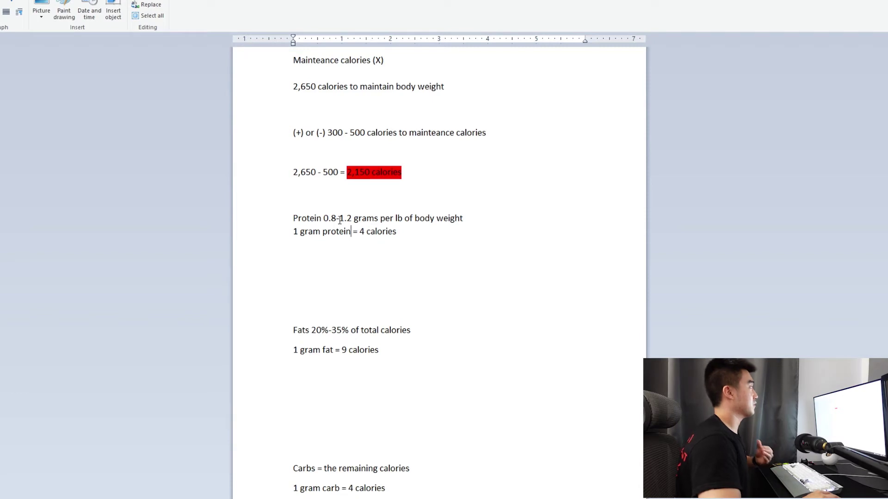
- Type '170 lbs = 170 grams' on the empty line below the protein notes
{"action": "double_click", "coordinate": [344, 219]}
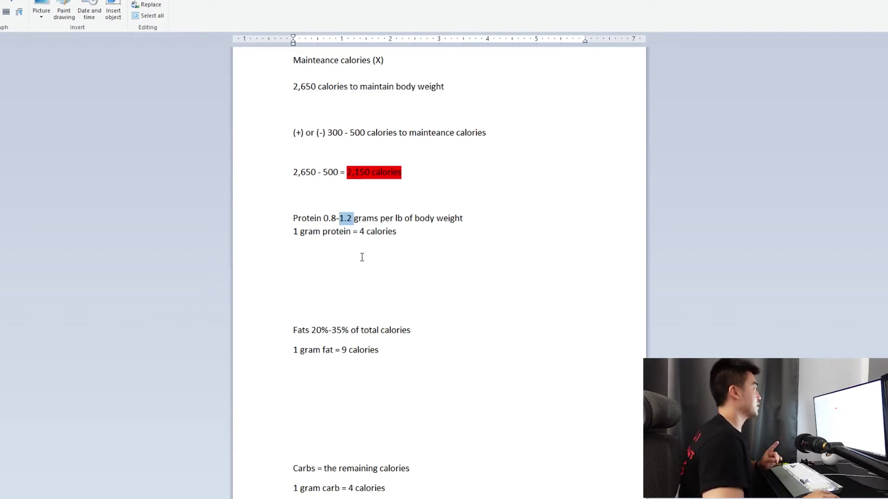
{"action": "left_click", "coordinate": [339, 269]}
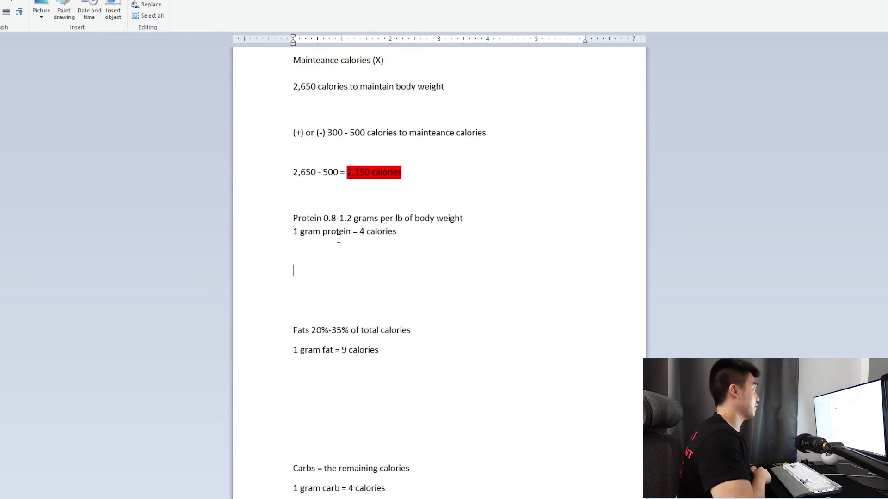
{"action": "type", "text": "170 lbs"}
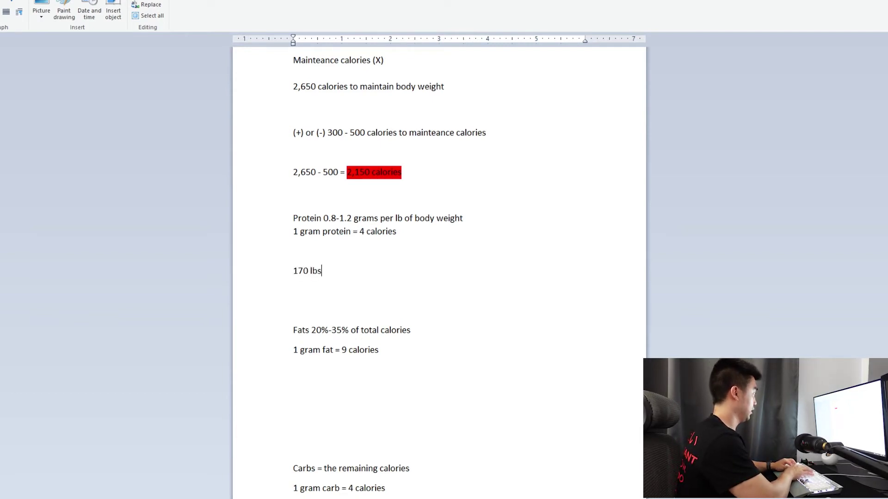
{"action": "type", "text": " = 18"}
{"action": "key", "text": "BackSpace"}
{"action": "type", "text": "87"}
{"action": "key", "text": "BackSpace"}
{"action": "key", "text": "BackSpace"}
{"action": "type", "text": "70 "}
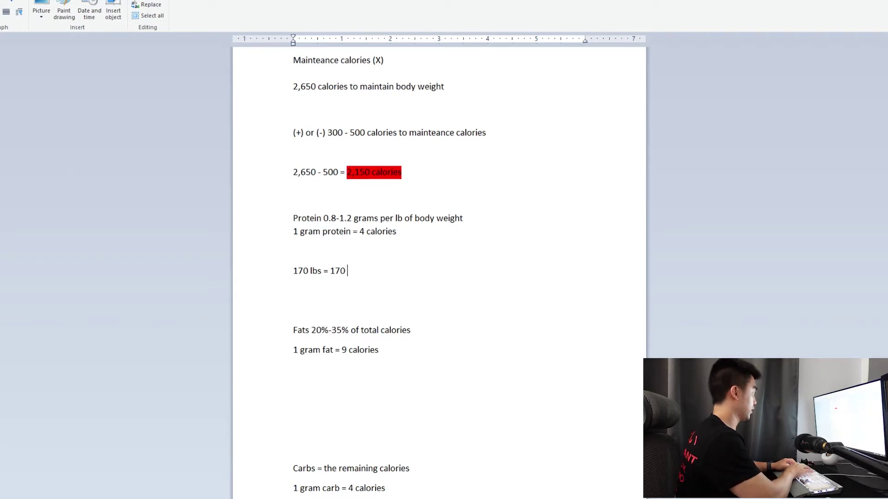
{"action": "type", "text": "grams"}
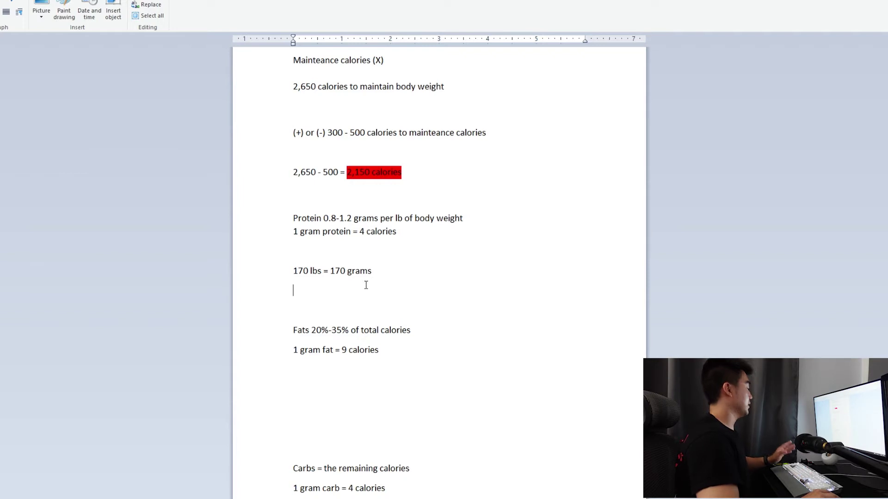
- Highlight '170 grams' in red and add a blank line below the protein line
{"action": "double_click", "coordinate": [349, 270]}
{"action": "left_click_drag", "start_coordinate": [349, 271], "coordinate": [331, 271]}
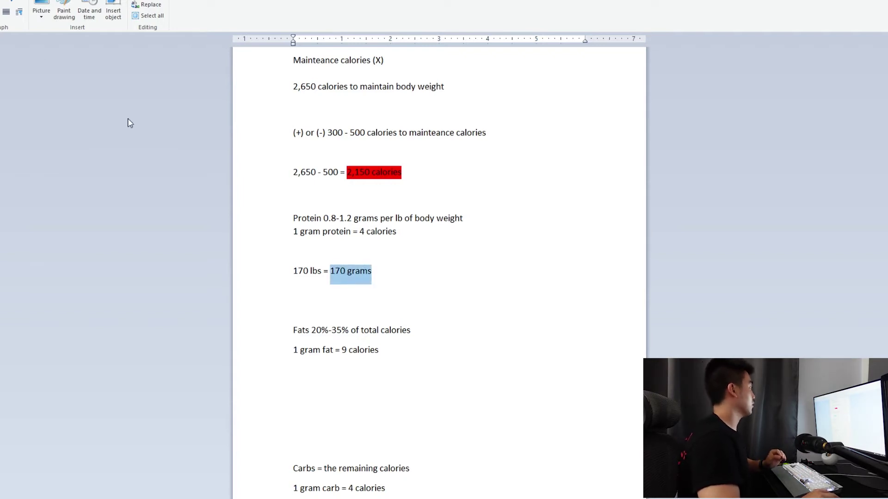
{"action": "left_click", "coordinate": [438, 272]}
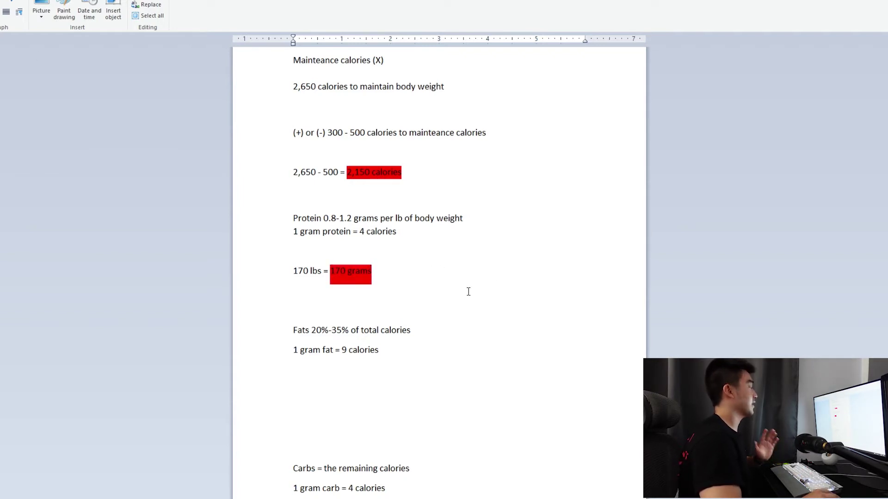
{"action": "left_click", "coordinate": [361, 291]}
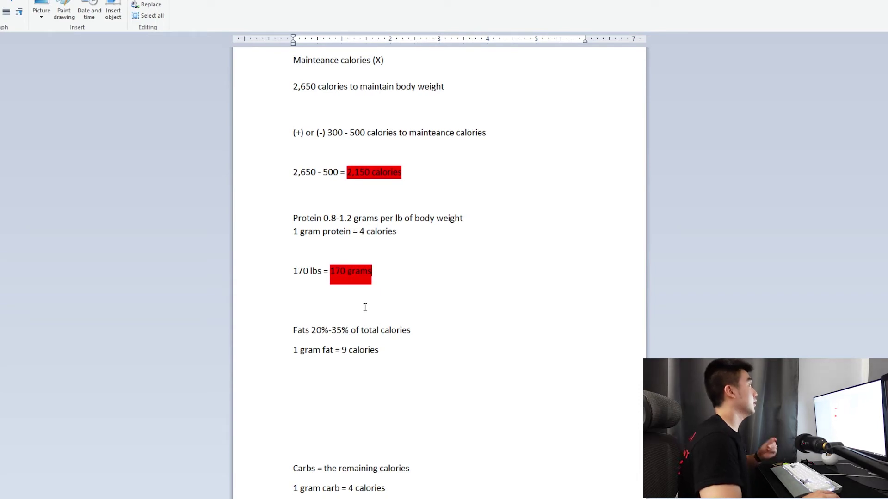
{"action": "left_click", "coordinate": [390, 281]}
{"action": "key", "text": "Return"}
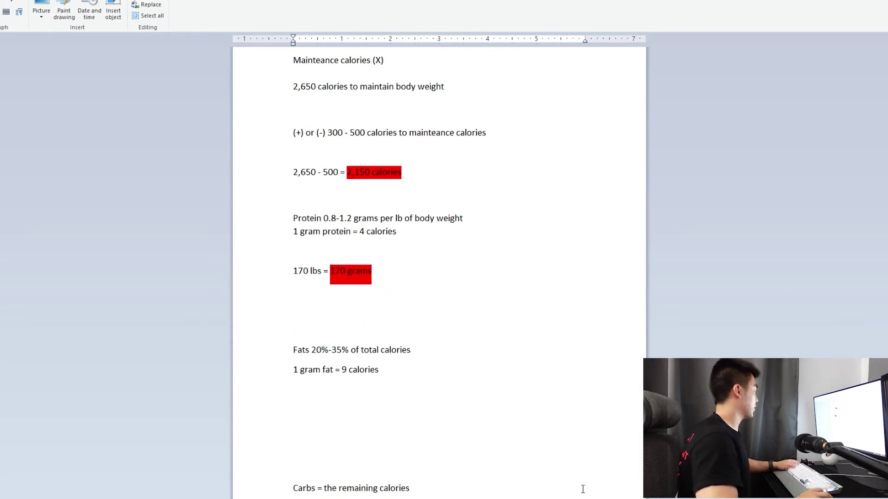
- Calculate 170 × 4 = 680 protein calories in Calculator
{"action": "type", "text": "1"}
{"action": "left_click", "coordinate": [694, 297]}
{"action": "left_click", "coordinate": [716, 382]}
{"action": "left_click", "coordinate": [795, 299]}
{"action": "left_click", "coordinate": [675, 327]}
{"action": "left_click", "coordinate": [795, 382]}
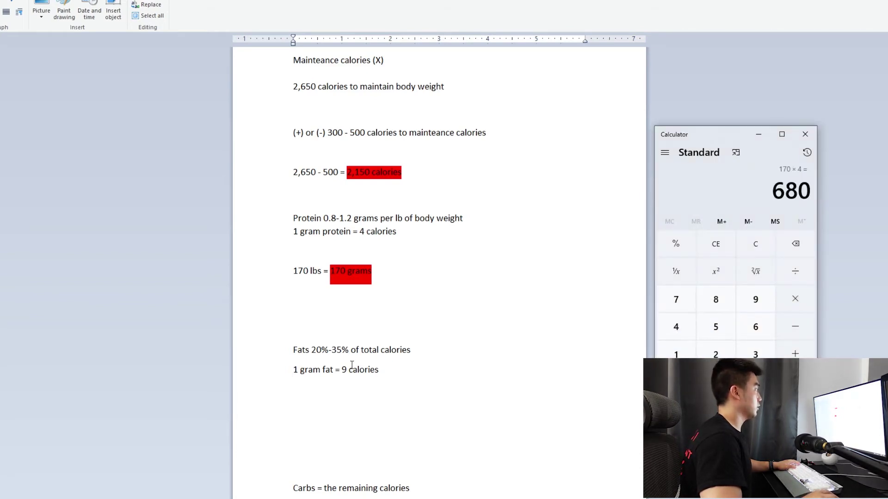
{"action": "key", "text": "alt+Tab"}
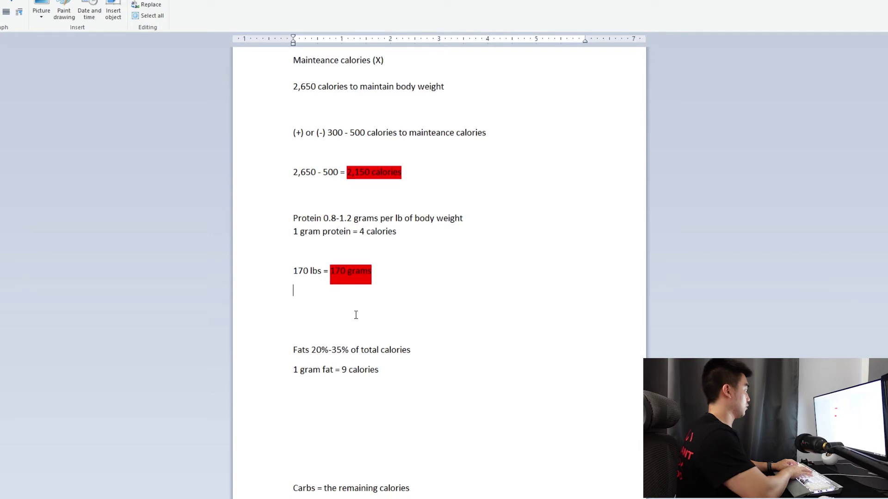
- Type '170 grams = 680 calories' on the new line in the notes
{"action": "type", "text": "1"}
{"action": "key", "text": "BackSpace"}
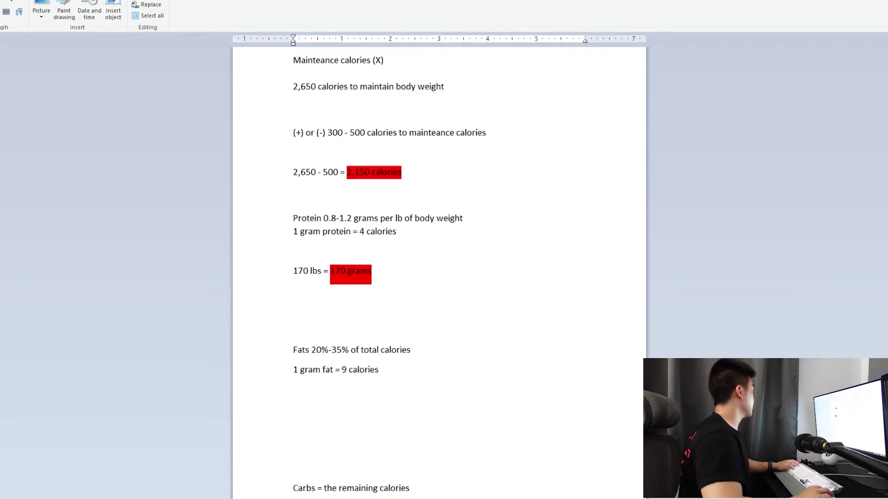
{"action": "type", "text": "17"}
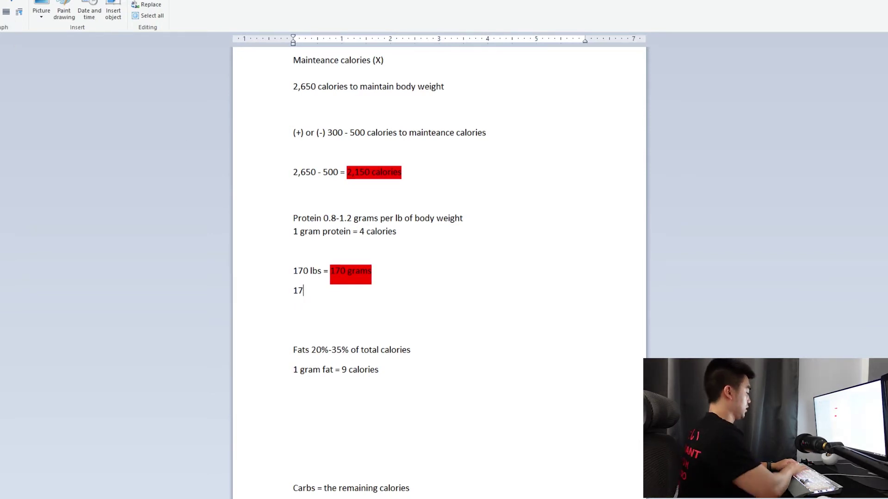
{"action": "type", "text": "0 grams ="}
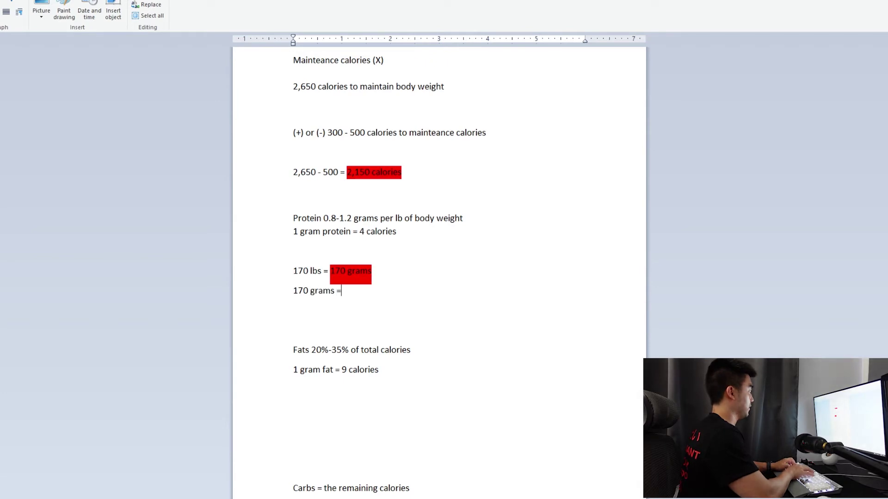
{"action": "key", "text": "alt+Tab"}
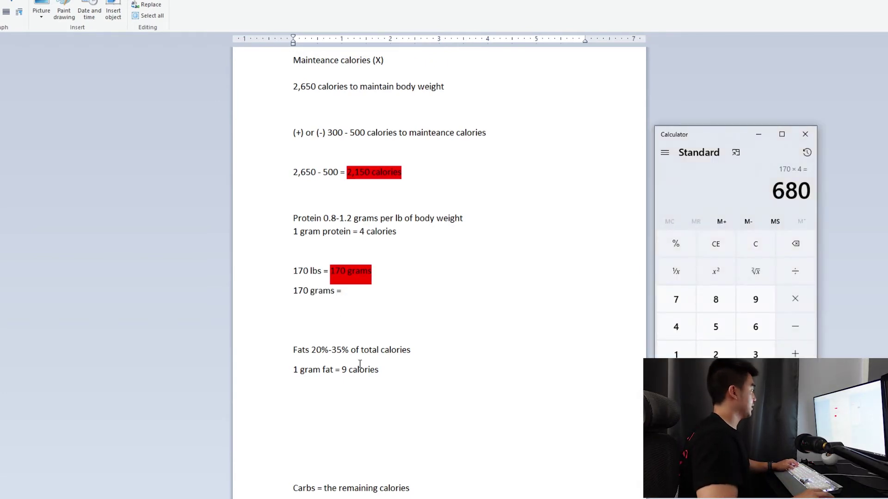
{"action": "key", "text": "alt+Tab"}
{"action": "type", "text": "680 cal"}
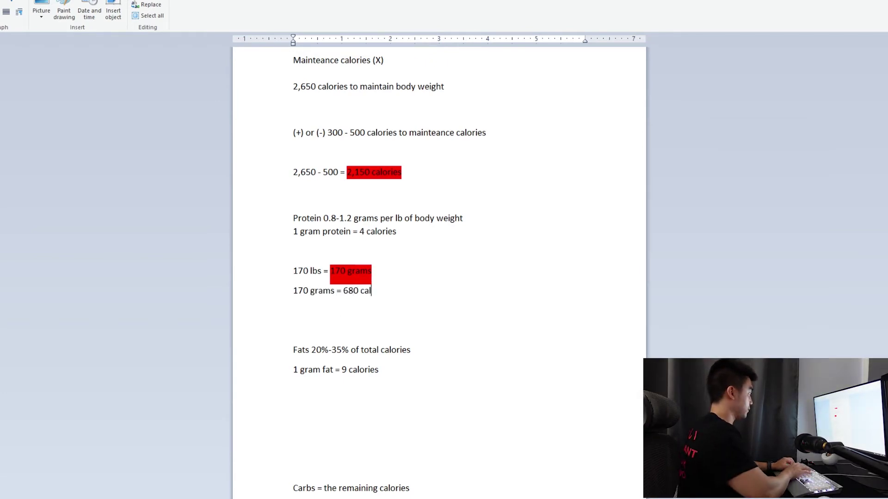
- Fix the blank line under the fat rule and review the fat range and 2,150 target
{"action": "left_click", "coordinate": [399, 328]}
{"action": "key", "text": "BackSpace"}
{"action": "key", "text": "Return"}
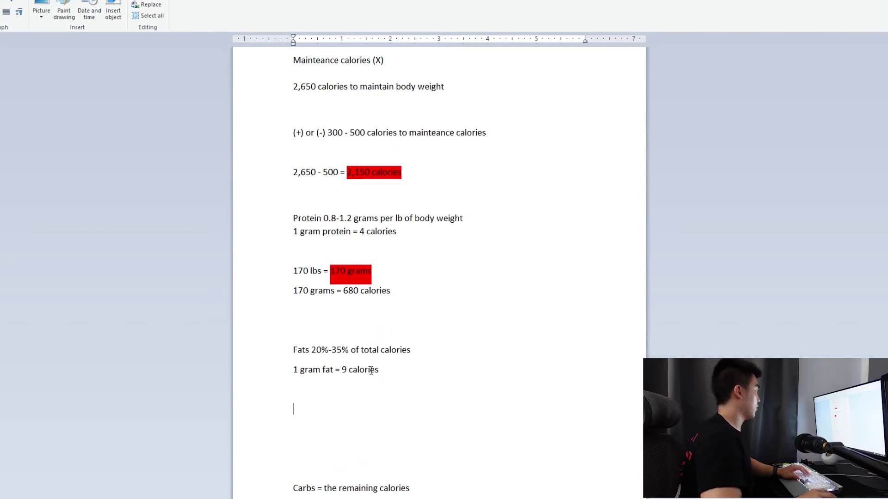
{"action": "scroll", "coordinate": [435, 376], "scroll_direction": "down", "scroll_amount": 2}
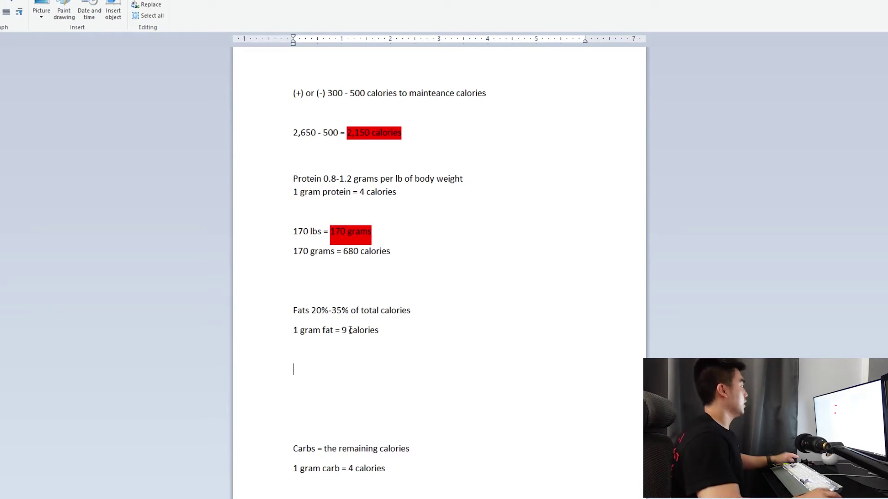
{"action": "left_click_drag", "start_coordinate": [322, 310], "coordinate": [385, 309]}
{"action": "left_click", "coordinate": [425, 281]}
{"action": "left_click_drag", "start_coordinate": [348, 133], "coordinate": [401, 133]}
{"action": "left_click", "coordinate": [404, 168]}
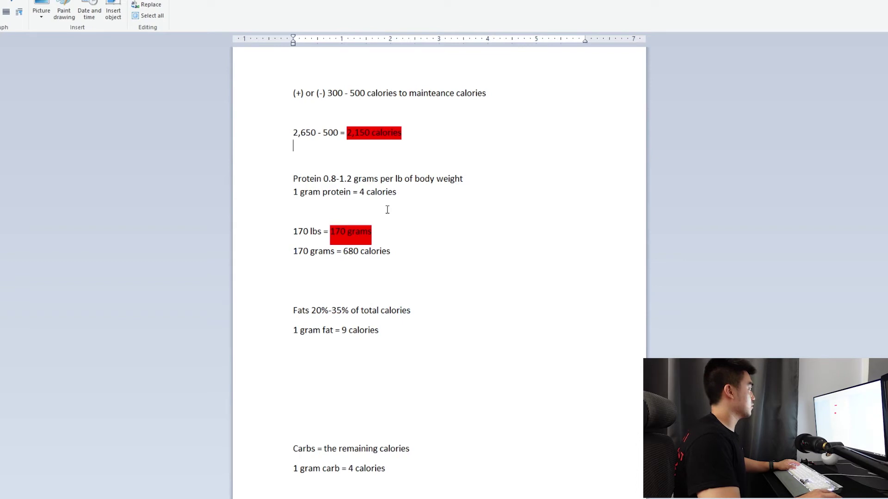
{"action": "key", "text": "alt+Tab"}
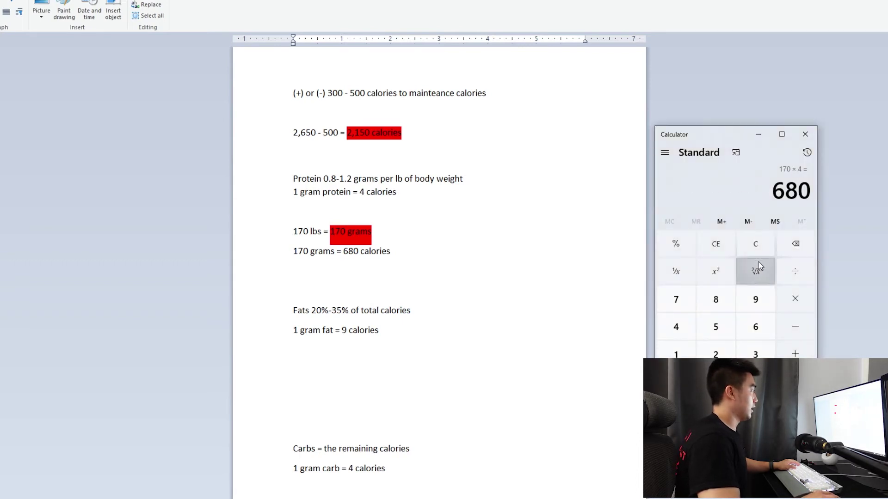
- Clear Calculator and compute 2150 × 0.25 = 537.5 fat calories
{"action": "left_click", "coordinate": [755, 244]}
{"action": "left_click", "coordinate": [716, 354]}
{"action": "left_click", "coordinate": [676, 354]}
{"action": "left_click", "coordinate": [716, 327]}
{"action": "left_click", "coordinate": [716, 382]}
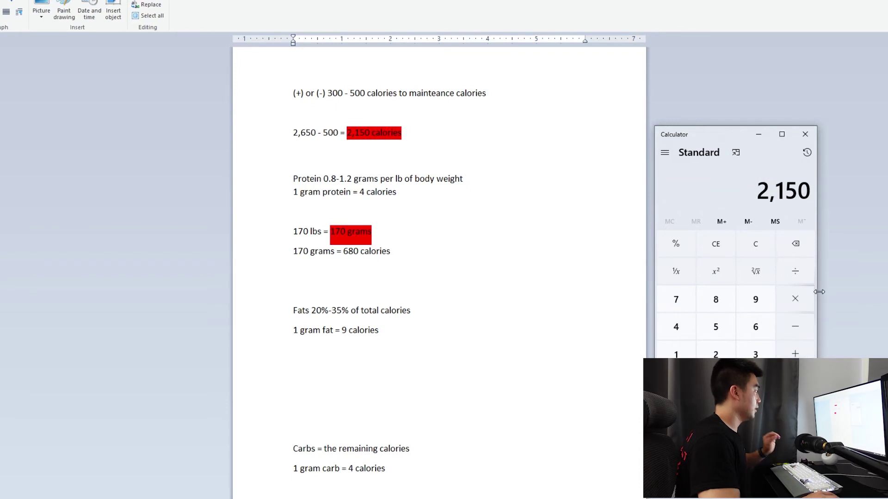
{"action": "left_click", "coordinate": [795, 299]}
{"action": "left_click", "coordinate": [755, 382]}
{"action": "left_click", "coordinate": [716, 354]}
{"action": "left_click", "coordinate": [716, 327]}
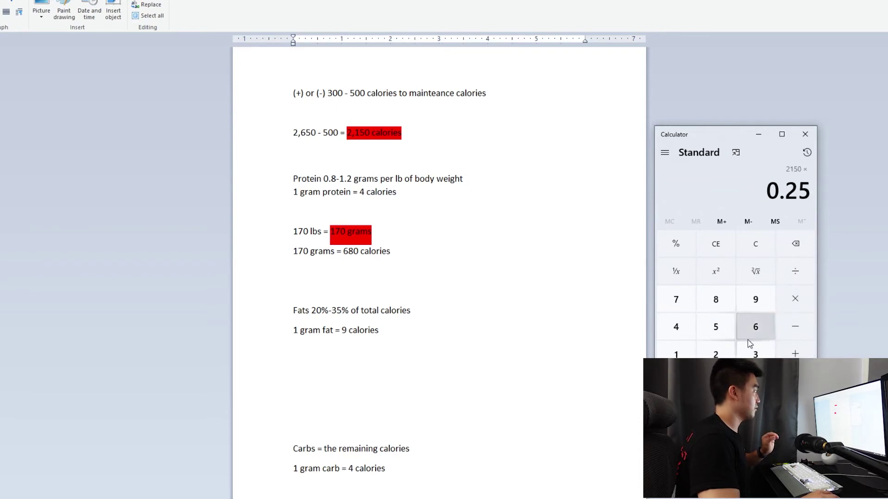
{"action": "left_click", "coordinate": [796, 382]}
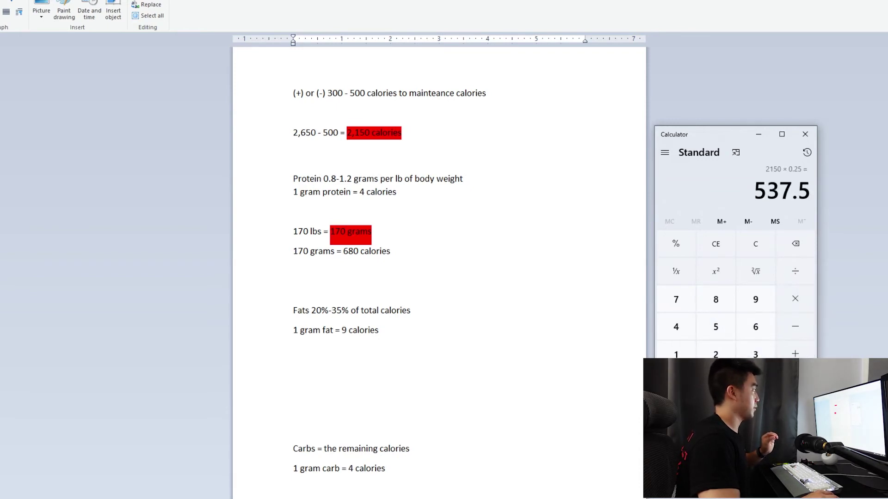
- Divide 537.5 by 9 for about 59.72 fat grams, then go to the line under the fat rule
{"action": "left_click", "coordinate": [806, 277]}
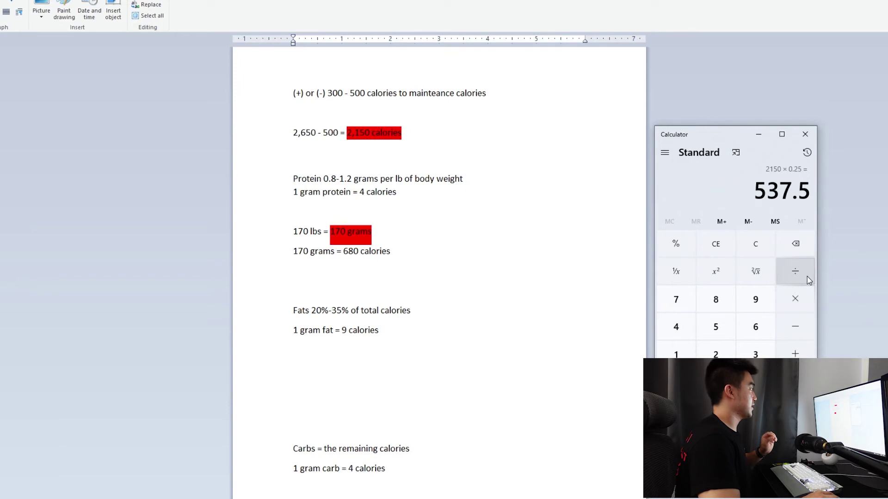
{"action": "left_click", "coordinate": [768, 301]}
{"action": "left_click", "coordinate": [795, 381]}
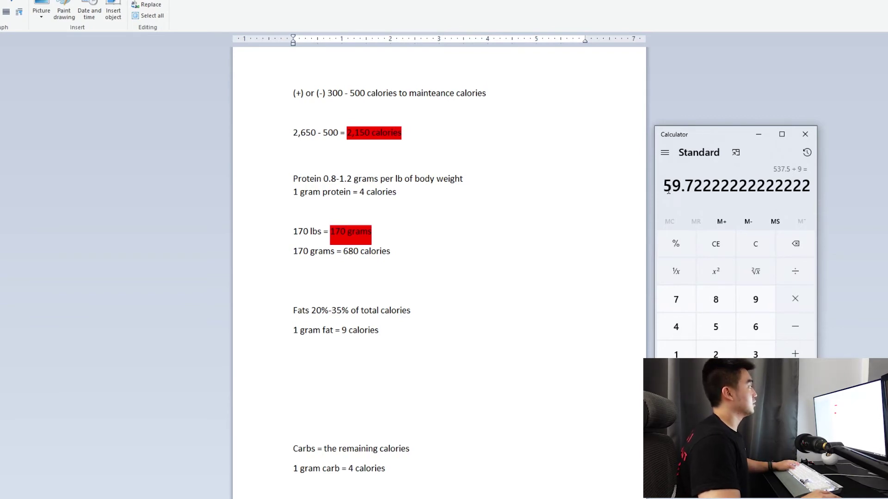
{"action": "key", "text": "alt+Tab"}
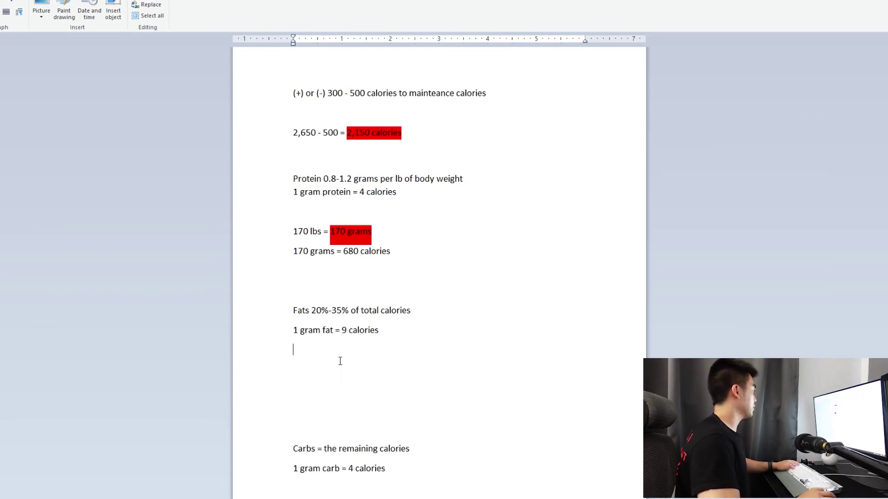
{"action": "left_click", "coordinate": [345, 361]}
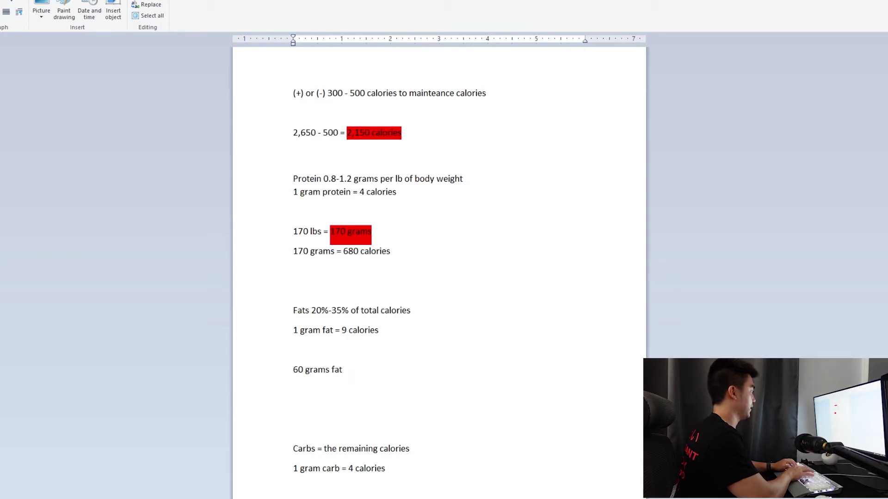
- Compute 60 × 9 = 540 fat calories for the '60 grams fat =' line
{"action": "type", "text": "="}
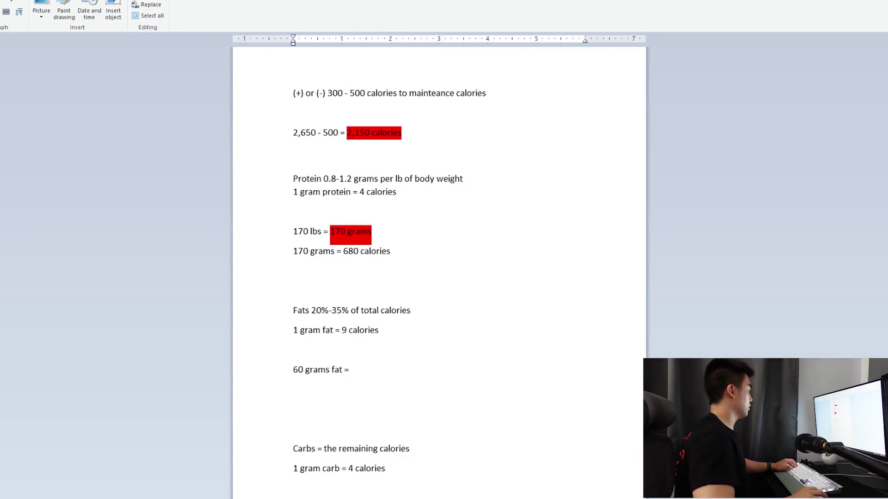
{"action": "key", "text": "alt+Tab"}
{"action": "left_click", "coordinate": [756, 244]}
{"action": "left_click", "coordinate": [756, 327]}
{"action": "key", "text": "0"}
{"action": "left_click", "coordinate": [810, 298]}
{"action": "left_click", "coordinate": [755, 299]}
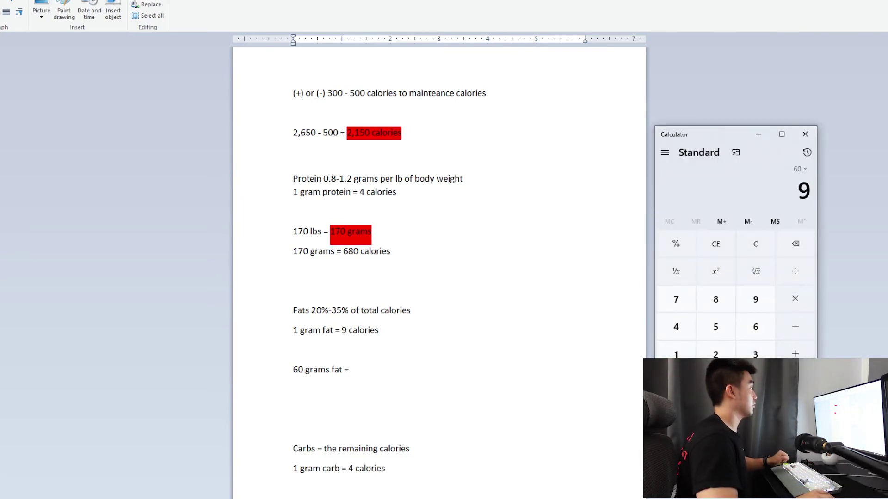
{"action": "key", "text": "Return"}
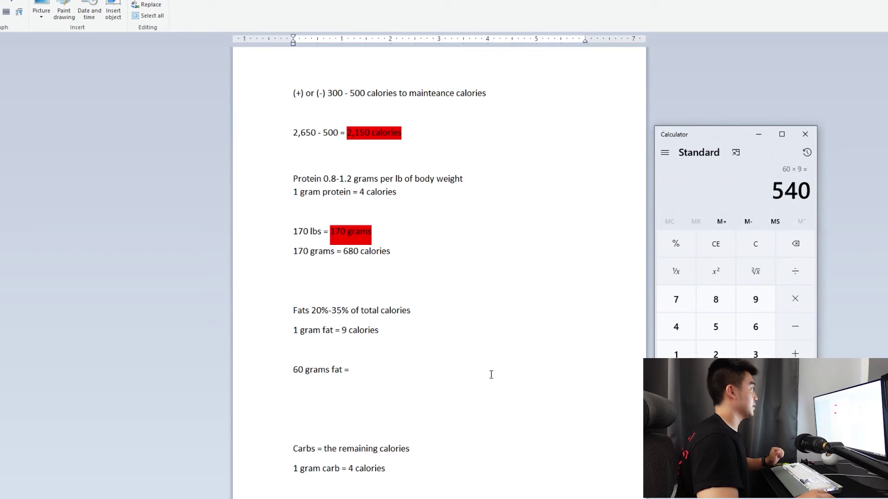
- Highlight '60 grams fat' in red and place the cursor above the Carbs section
{"action": "left_click", "coordinate": [427, 373]}
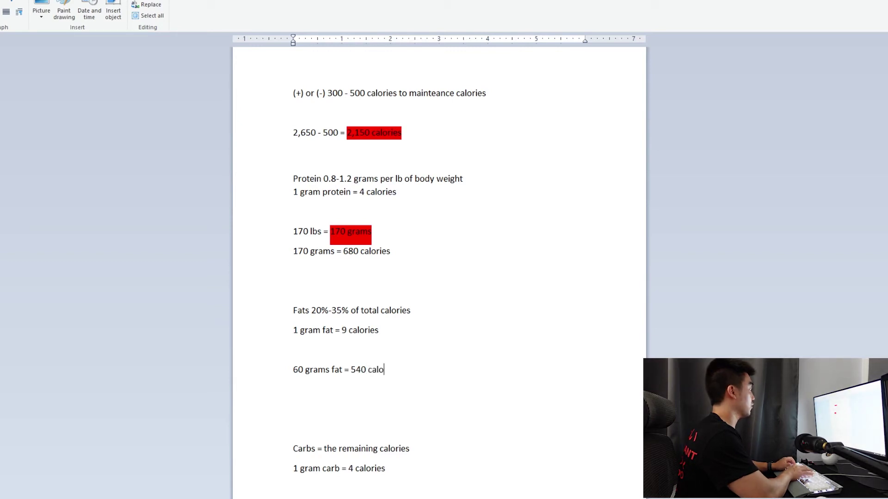
{"action": "left_click", "coordinate": [291, 370]}
{"action": "left_click", "coordinate": [313, 370]}
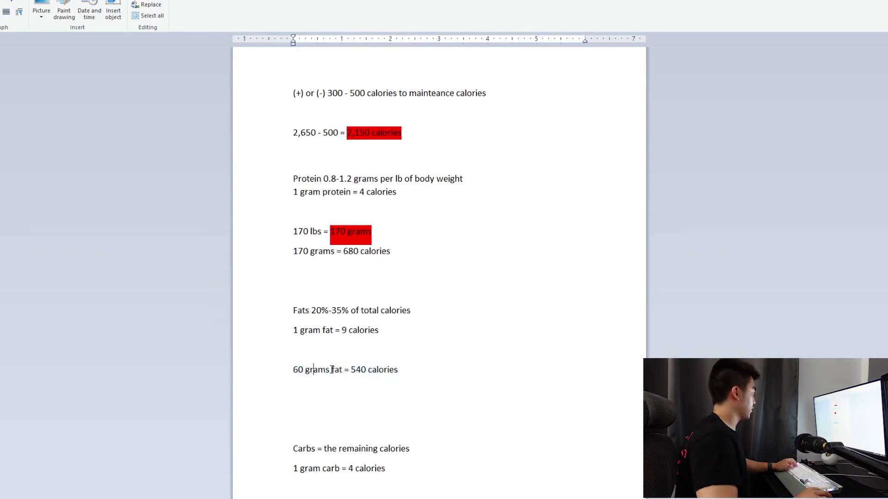
{"action": "left_click_drag", "start_coordinate": [342, 369], "coordinate": [304, 368]}
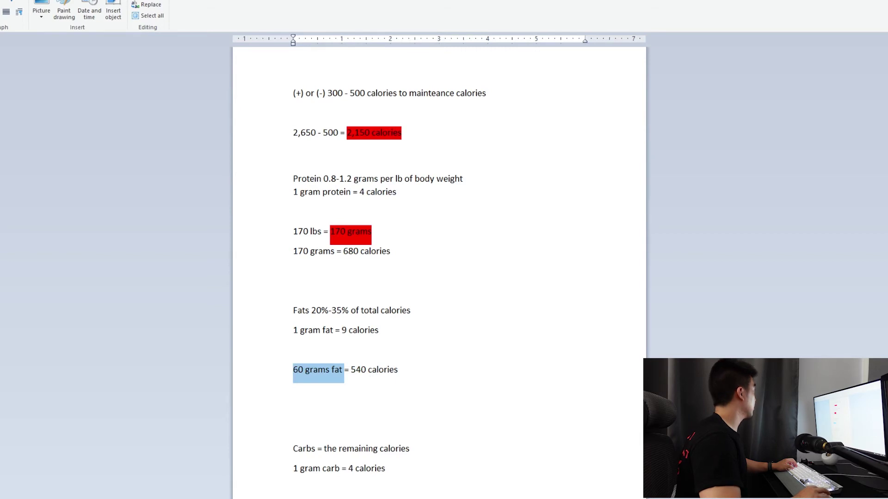
{"action": "left_click", "coordinate": [6, 47]}
{"action": "left_click", "coordinate": [525, 273]}
{"action": "scroll", "coordinate": [494, 340], "scroll_direction": "down", "scroll_amount": 4}
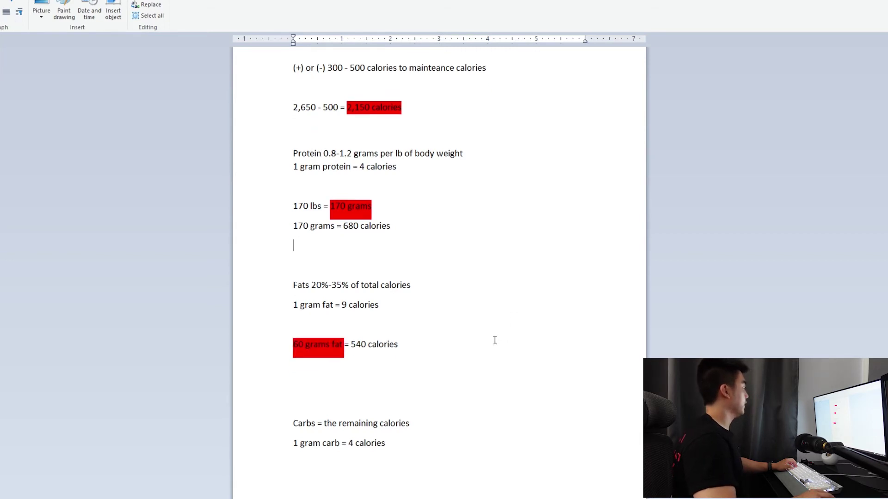
{"action": "left_click", "coordinate": [385, 335]}
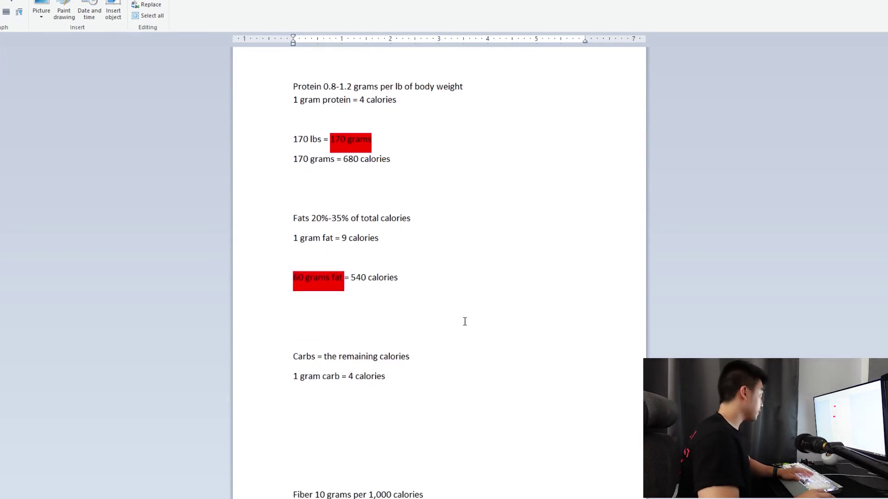
{"action": "scroll", "coordinate": [472, 333], "scroll_direction": "up", "scroll_amount": 3}
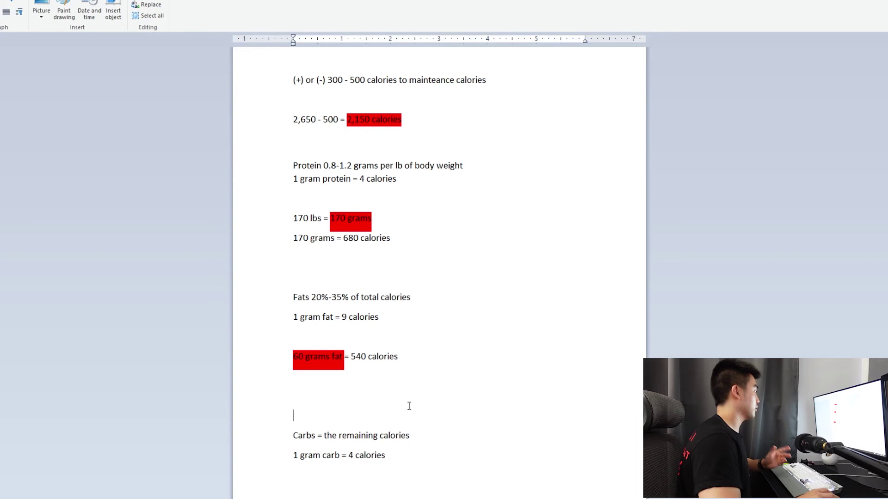
- Move Calculator beside the notes and add 680 + 540 = 1,220
{"action": "key", "text": "alt+Tab"}
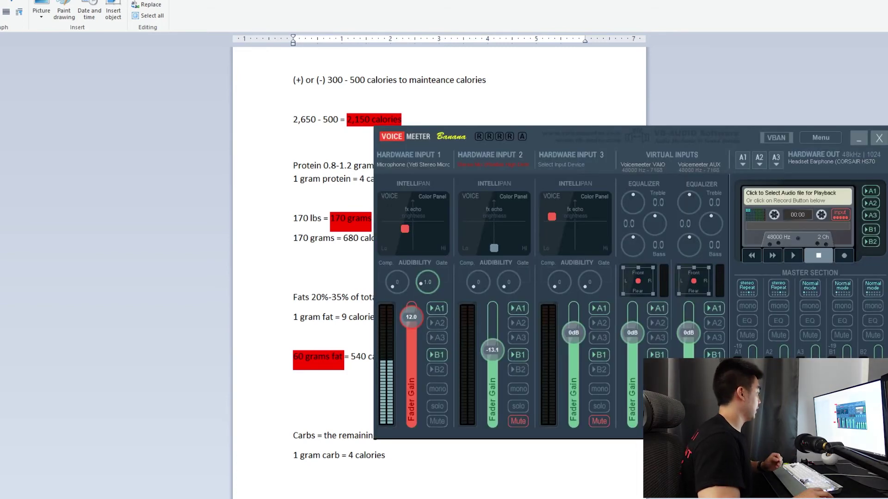
{"action": "key", "text": "alt+Tab"}
{"action": "key", "text": "alt+Tab"}
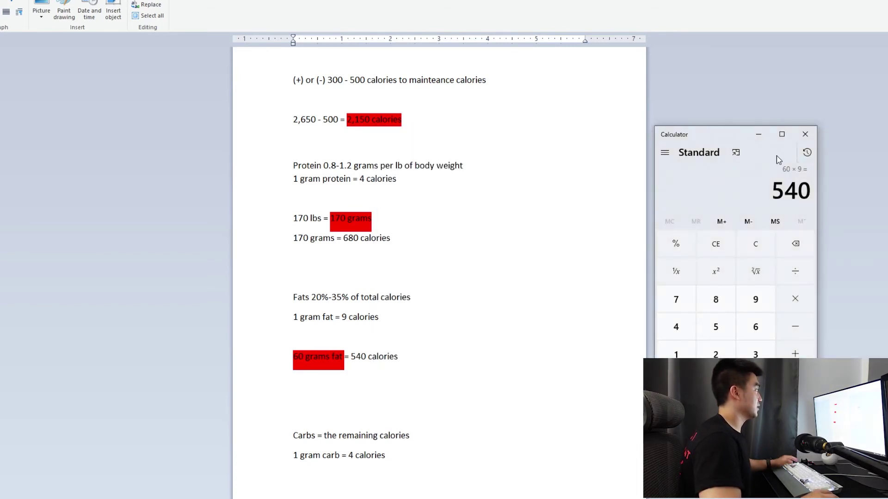
{"action": "left_click_drag", "start_coordinate": [726, 142], "coordinate": [765, 142]}
{"action": "left_click", "coordinate": [790, 244]}
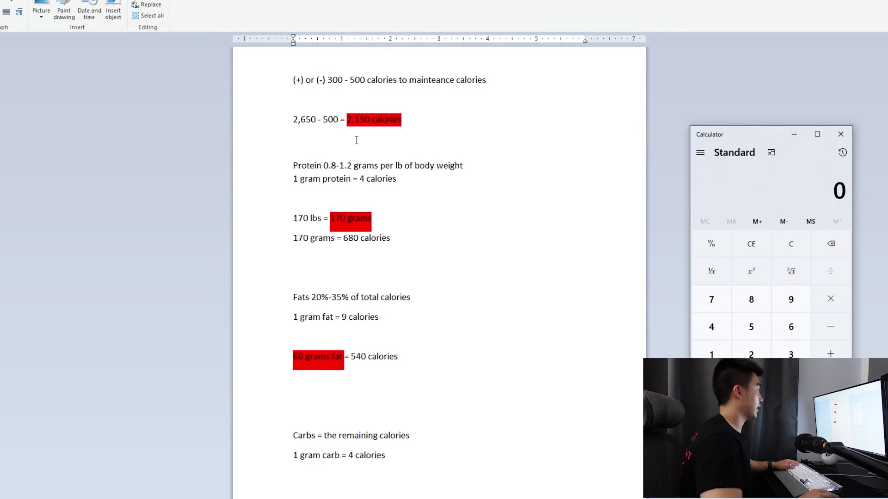
{"action": "left_click", "coordinate": [790, 327]}
{"action": "left_click", "coordinate": [751, 300]}
{"action": "left_click", "coordinate": [751, 382]}
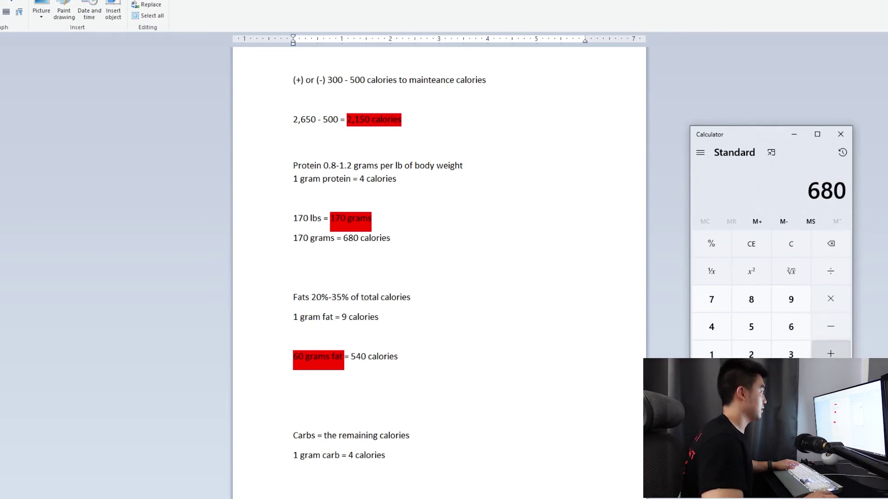
{"action": "left_click", "coordinate": [751, 327]}
{"action": "left_click", "coordinate": [711, 327]}
{"action": "left_click", "coordinate": [751, 382]}
{"action": "left_click", "coordinate": [830, 382]}
- Type '540+ 680 = 1,220' on a new line under the carb rule
{"action": "left_click", "coordinate": [351, 488]}
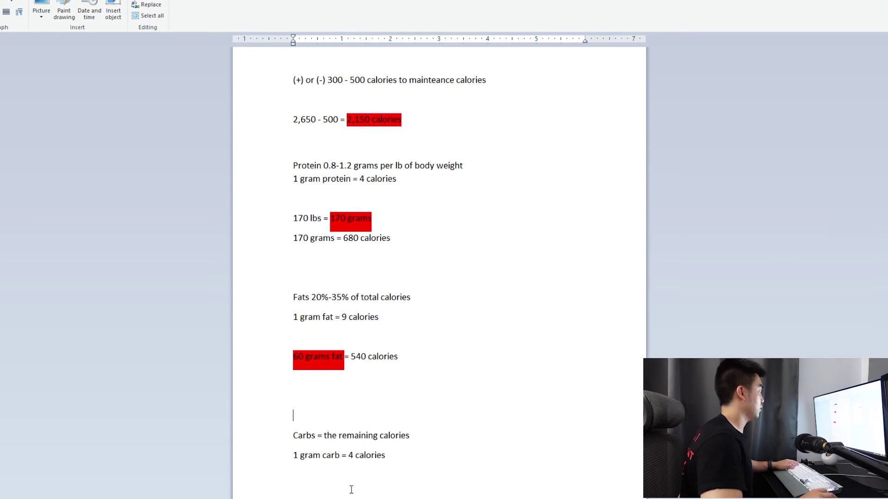
{"action": "key", "text": "Return"}
{"action": "type", "text": "540+ 68-"}
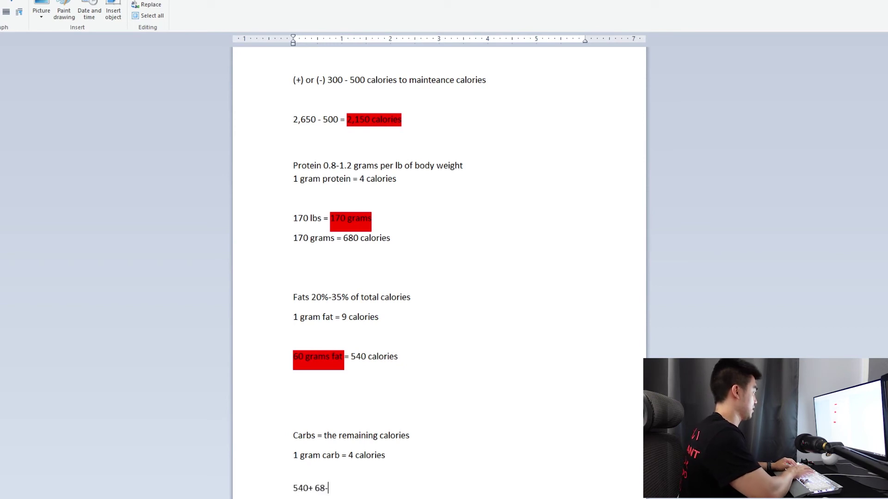
{"action": "key", "text": "BackSpace"}
{"action": "type", "text": "0 ="}
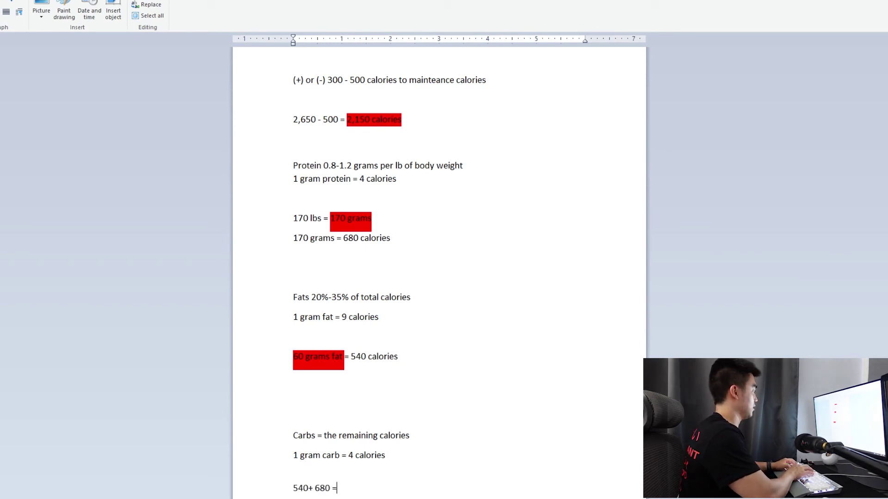
{"action": "type", "text": " 1,220"}
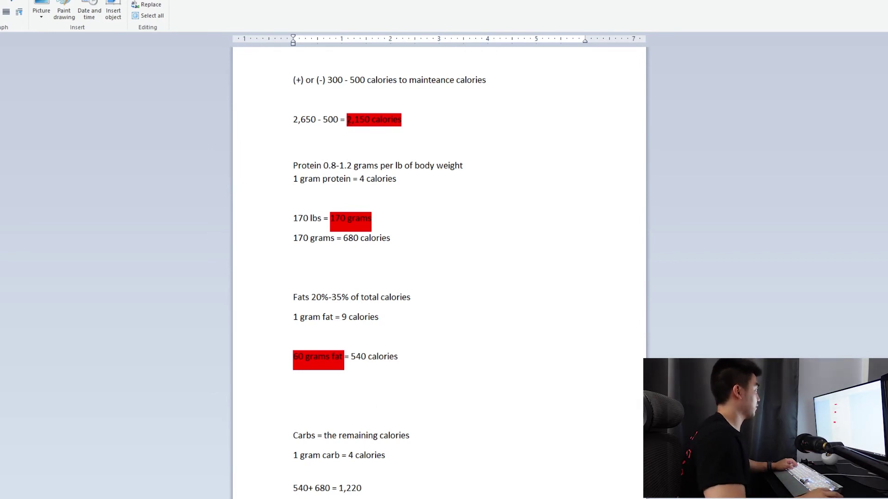
{"action": "key", "text": "ctrl+End"}
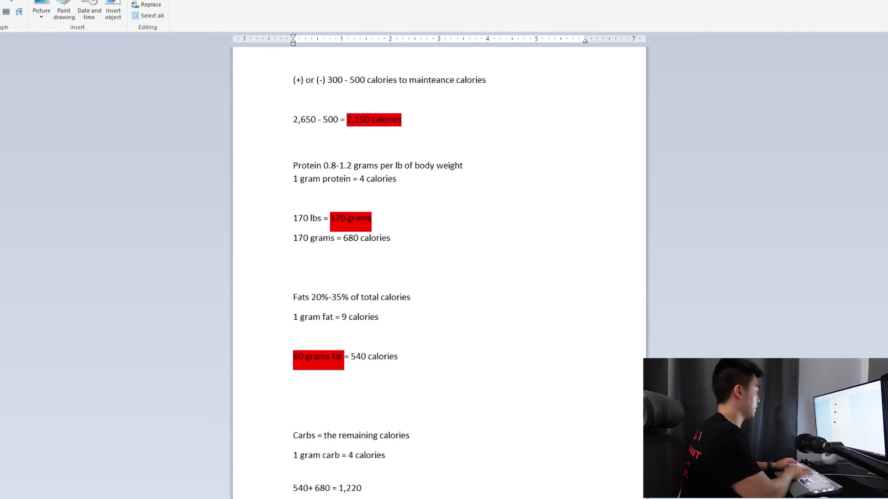
- Compute the remaining carb calories, 2150 - 1220 = 930, in Calculator
{"action": "key", "text": "alt+Tab"}
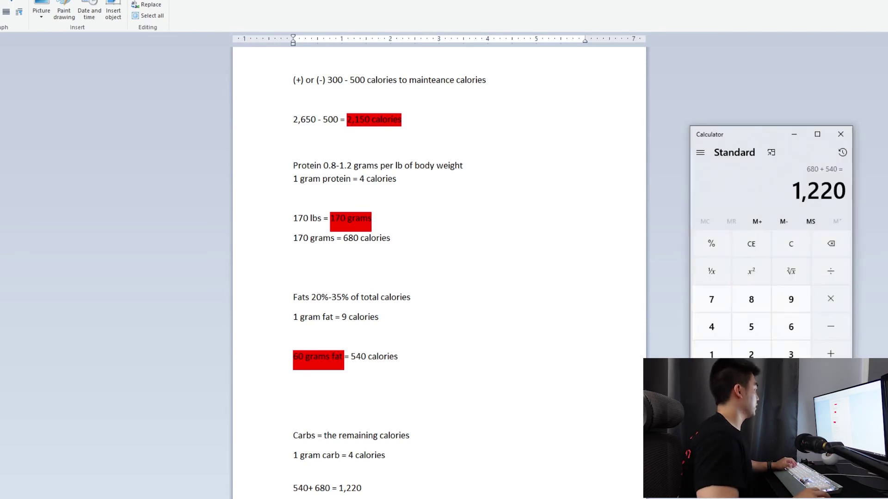
{"action": "left_click", "coordinate": [751, 244]}
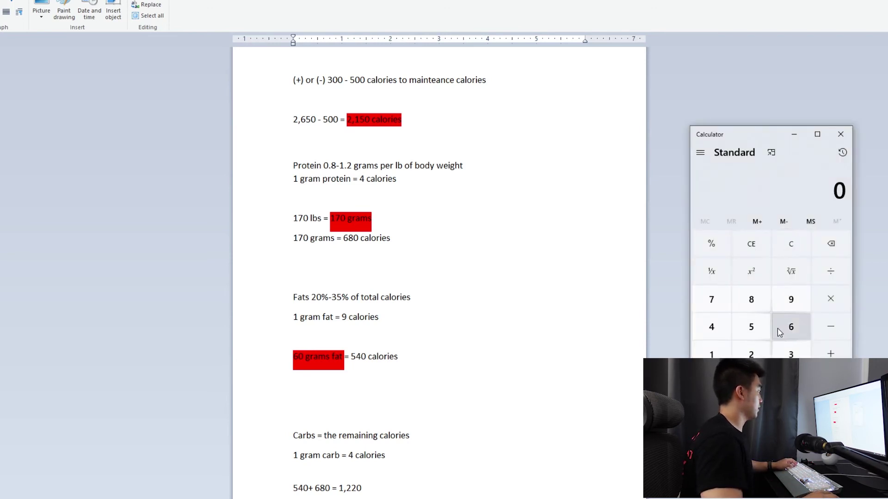
{"action": "type", "text": "2150 - 122"}
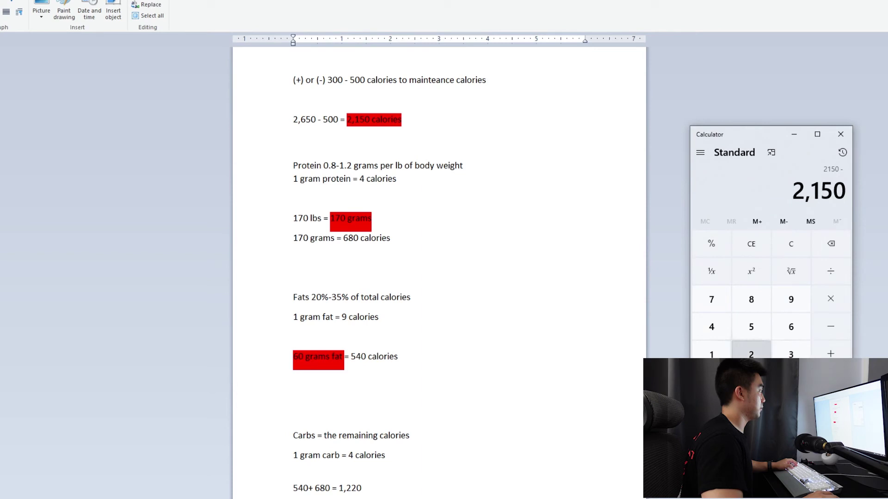
{"action": "type", "text": "0"}
{"action": "key", "text": "Return"}
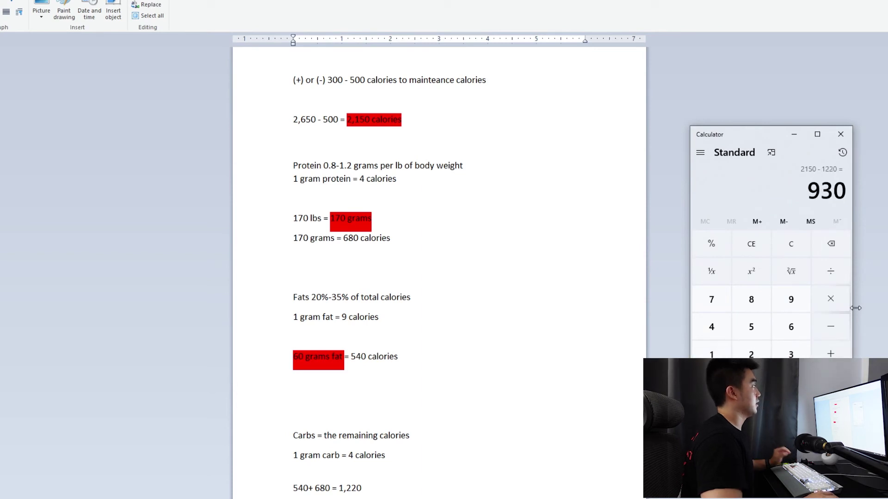
{"action": "key", "text": "alt+Tab"}
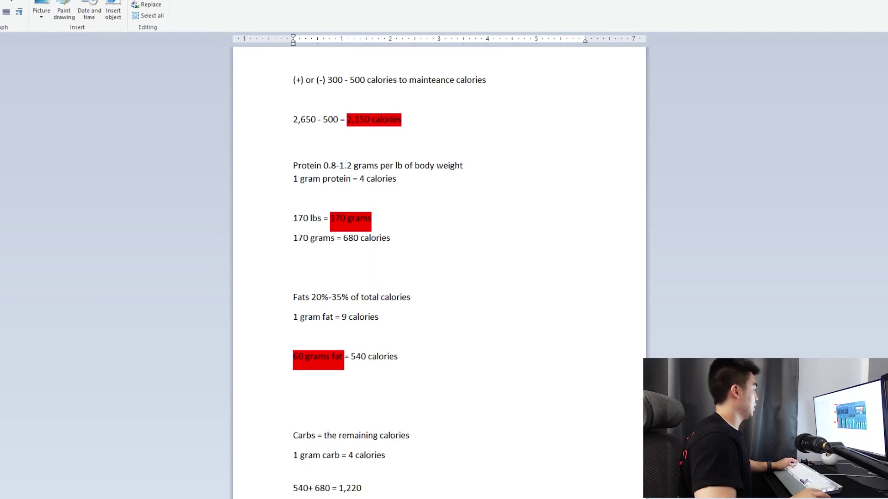
{"action": "key", "text": "alt+Tab"}
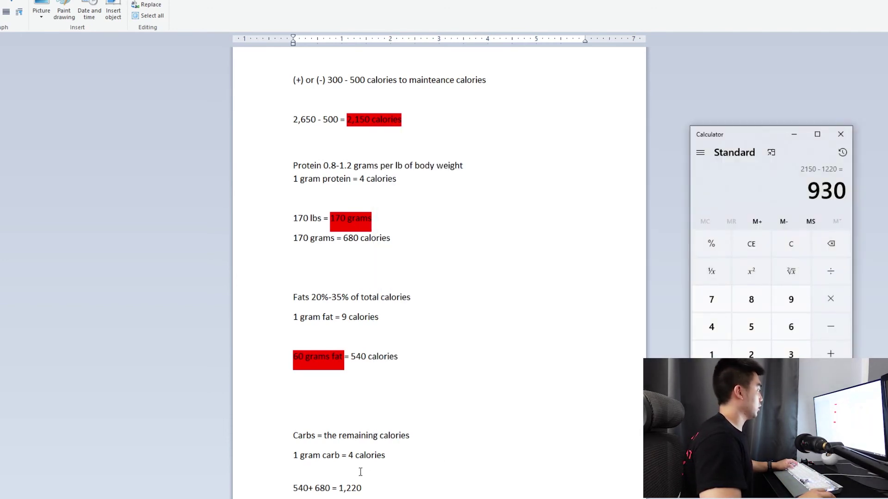
- Divide 930 by 4 to get 232.5 carb grams, then return to the notes
{"action": "left_click", "coordinate": [837, 277]}
{"action": "left_click", "coordinate": [711, 327]}
{"action": "left_click", "coordinate": [830, 381]}
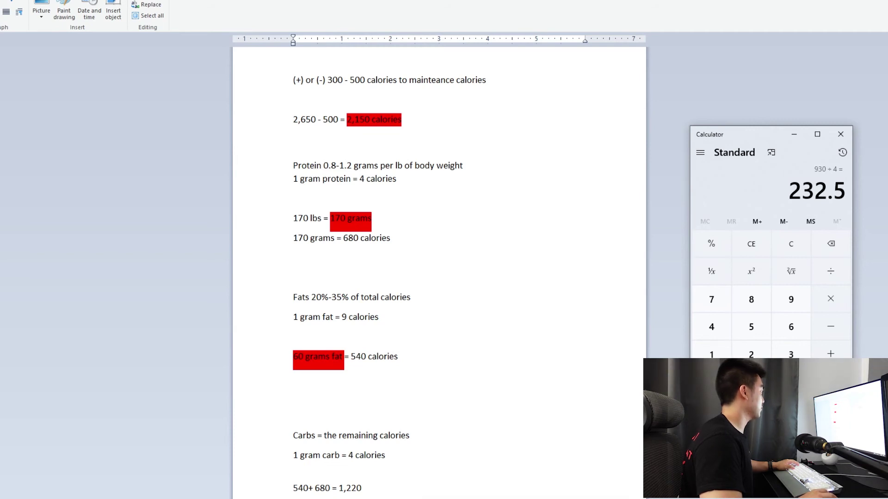
{"action": "left_click", "coordinate": [491, 432]}
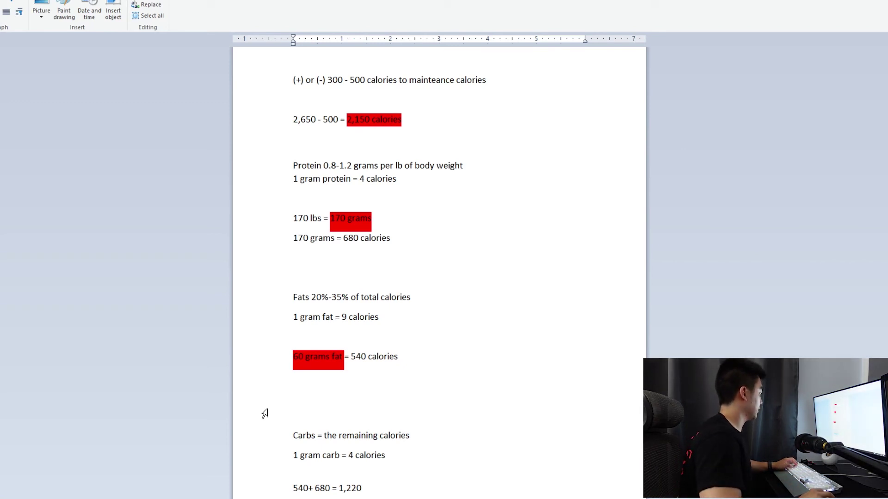
{"action": "left_click", "coordinate": [351, 341]}
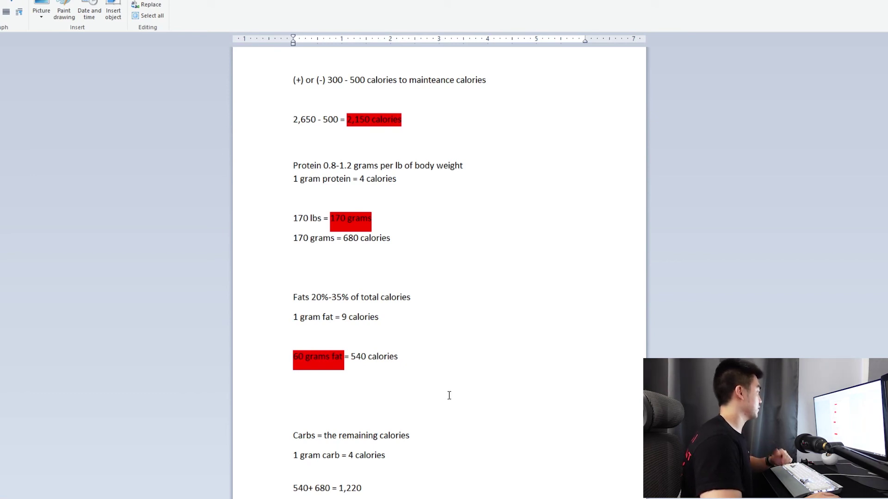
- Scroll down past the carb line '2,150 - 1,220 = 930/4' and its '230 grams carbs' result
{"action": "scroll", "coordinate": [447, 393], "scroll_direction": "down", "scroll_amount": 5}
{"action": "scroll", "coordinate": [368, 463], "scroll_direction": "down", "scroll_amount": 2}
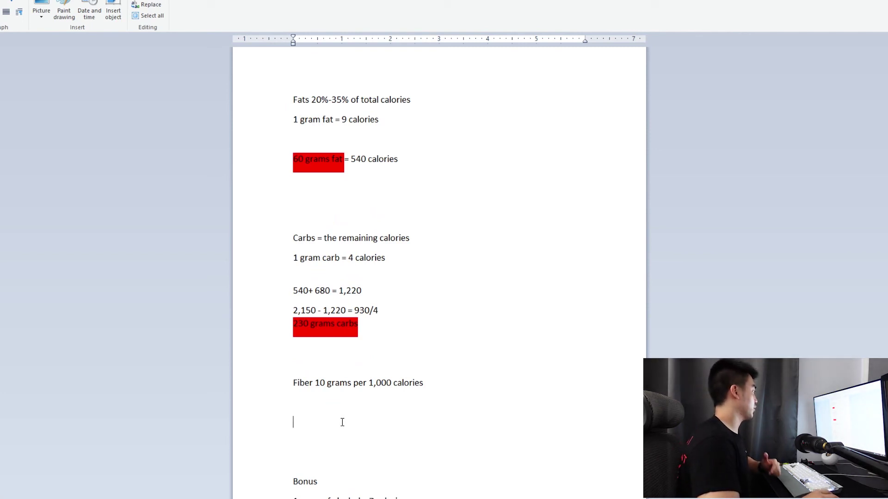
- Scroll through the notes from the 2,150-calorie target down to the 20-25 grams of fiber line
{"action": "scroll", "coordinate": [348, 422], "scroll_direction": "up", "scroll_amount": 6}
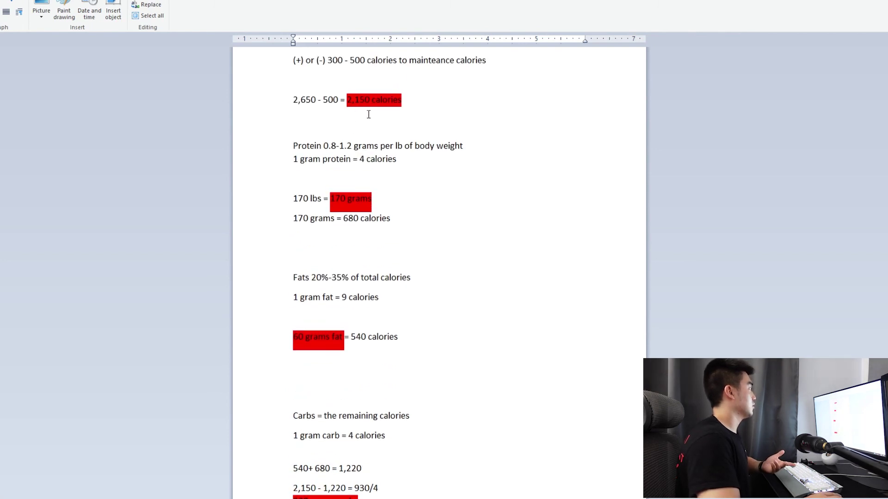
{"action": "scroll", "coordinate": [397, 368], "scroll_direction": "down", "scroll_amount": 1}
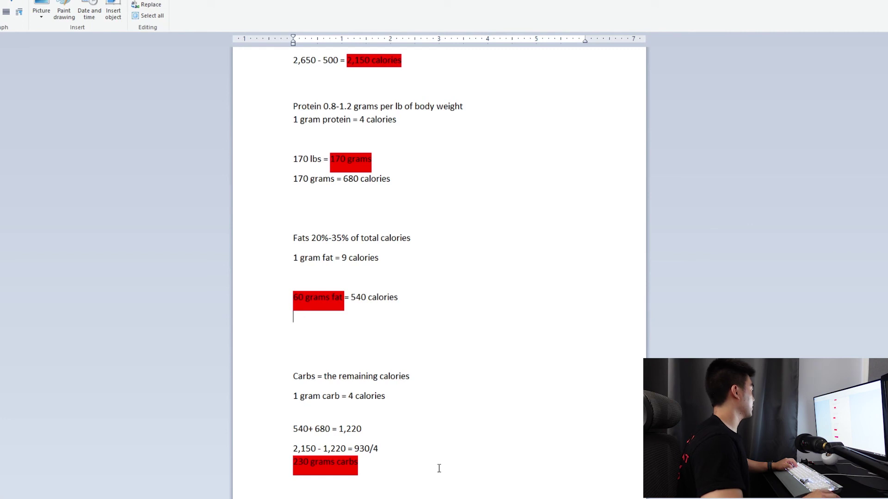
{"action": "scroll", "coordinate": [440, 425], "scroll_direction": "down", "scroll_amount": 5}
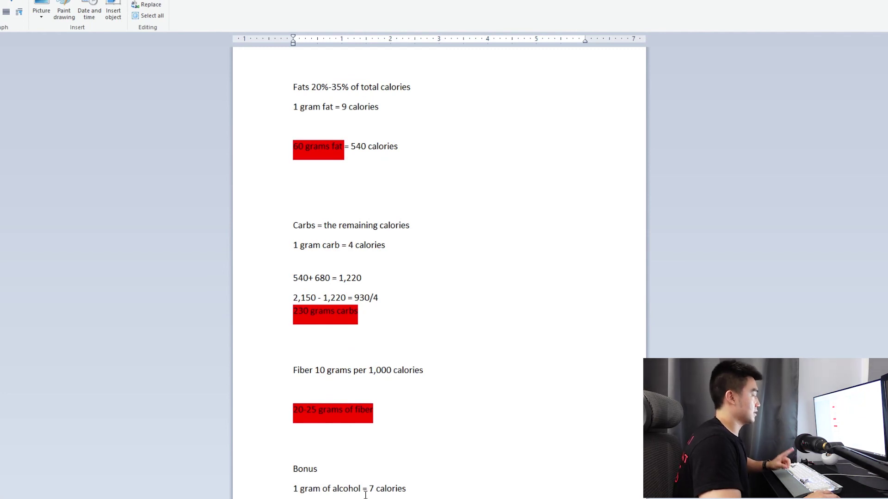
{"action": "scroll", "coordinate": [439, 273], "scroll_direction": "up", "scroll_amount": 5}
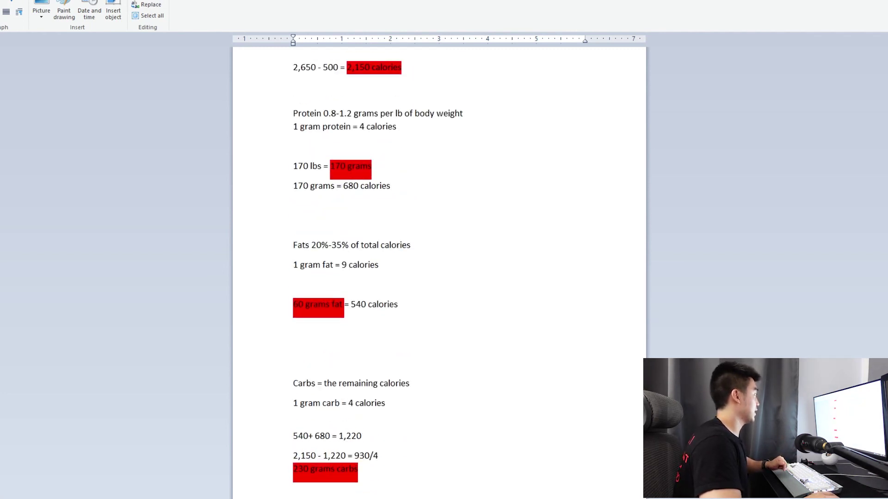
{"action": "scroll", "coordinate": [448, 152], "scroll_direction": "up", "scroll_amount": 1}
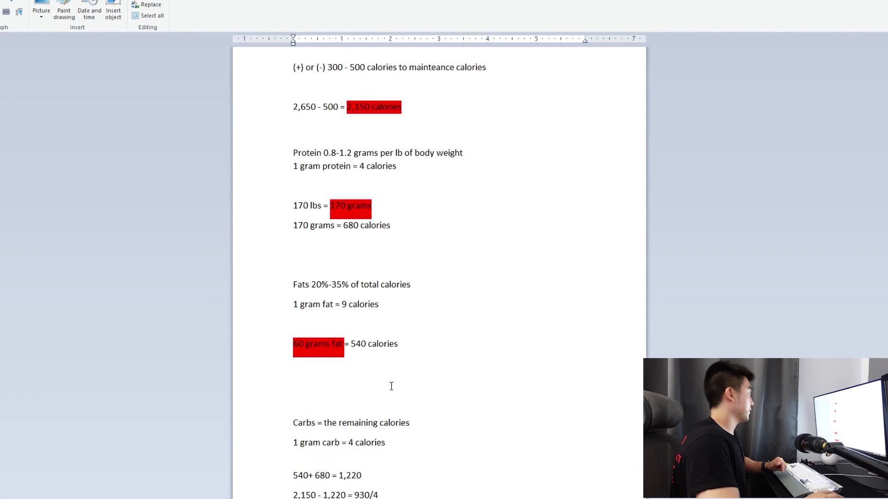
{"action": "scroll", "coordinate": [437, 263], "scroll_direction": "up", "scroll_amount": 2}
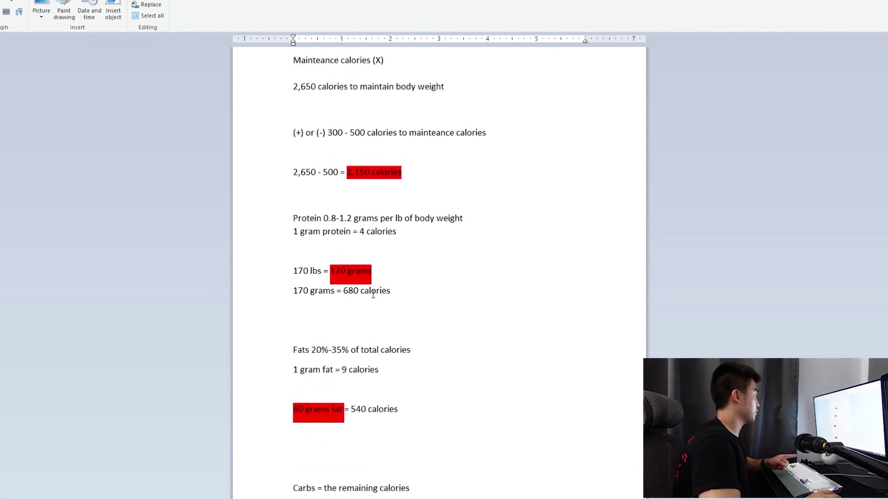
{"action": "scroll", "coordinate": [366, 319], "scroll_direction": "down", "scroll_amount": 1}
{"action": "scroll", "coordinate": [336, 394], "scroll_direction": "down", "scroll_amount": 4}
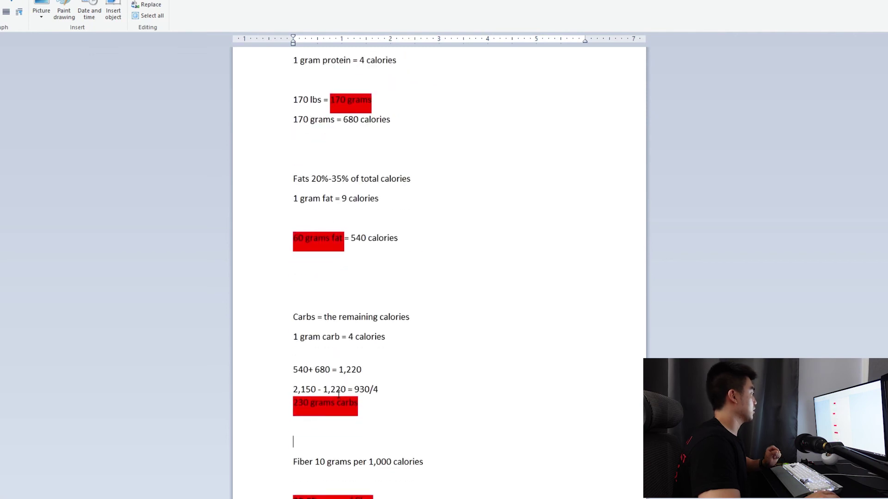
{"action": "scroll", "coordinate": [350, 475], "scroll_direction": "up", "scroll_amount": 1}
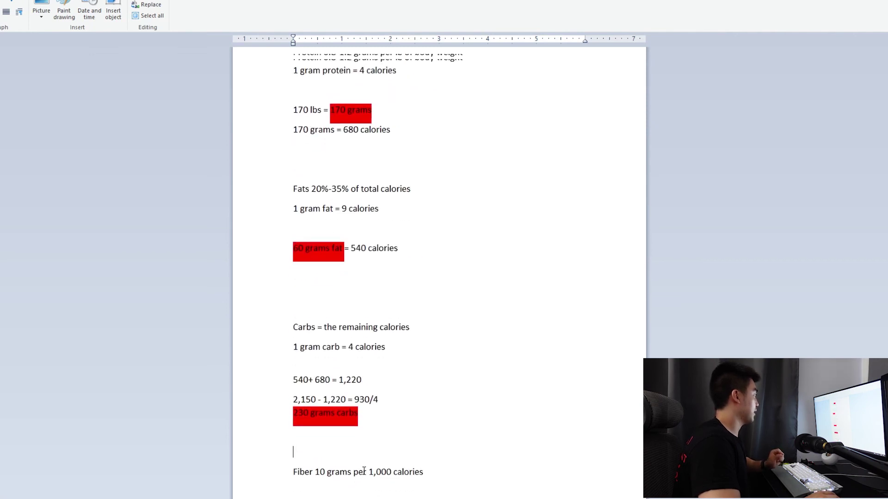